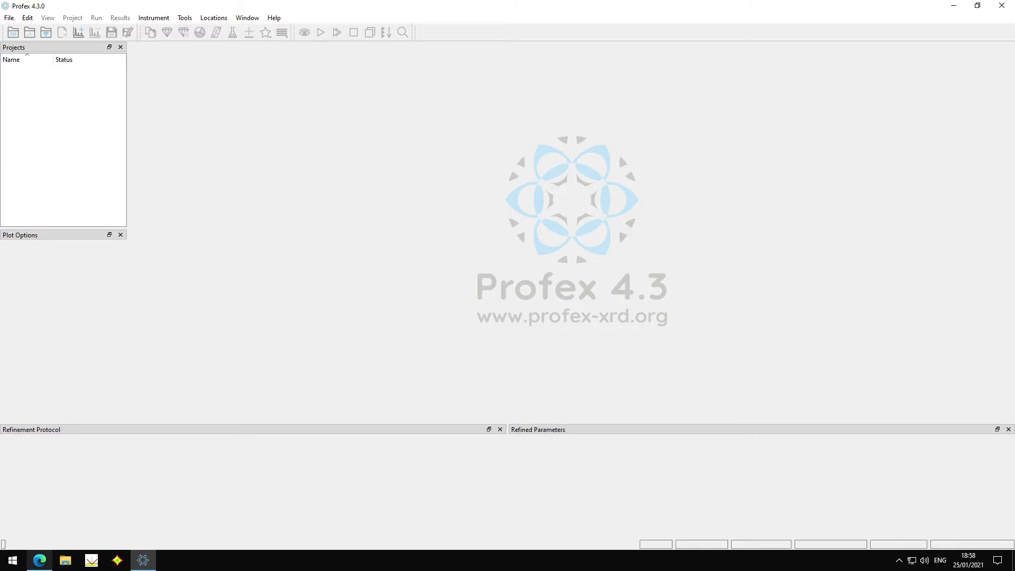
# - Download the COD database archive cod-210114.zip from Profex's Windows download page in Edge
pyautogui.click(39, 560)
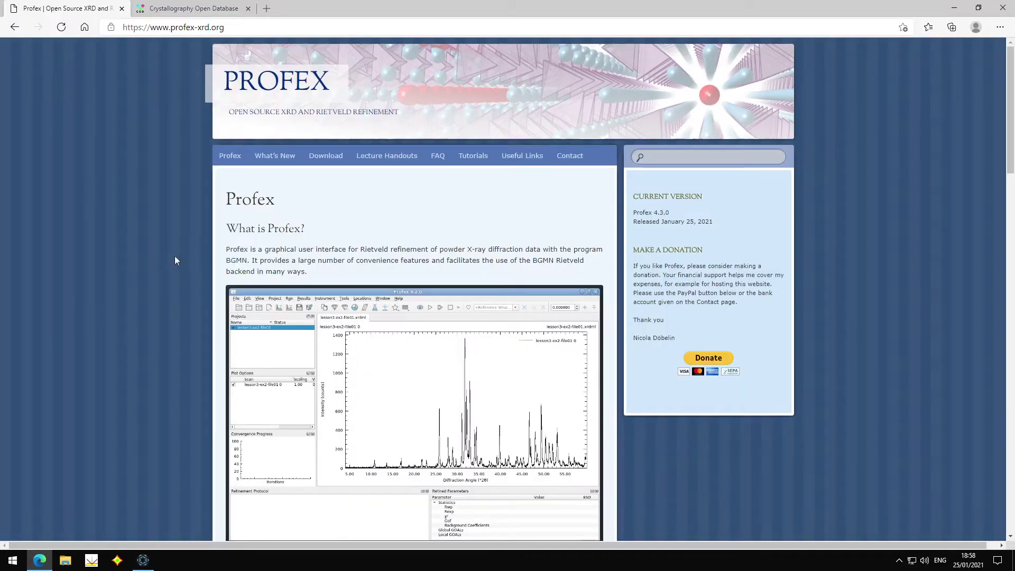
pyautogui.moveTo(322, 159)
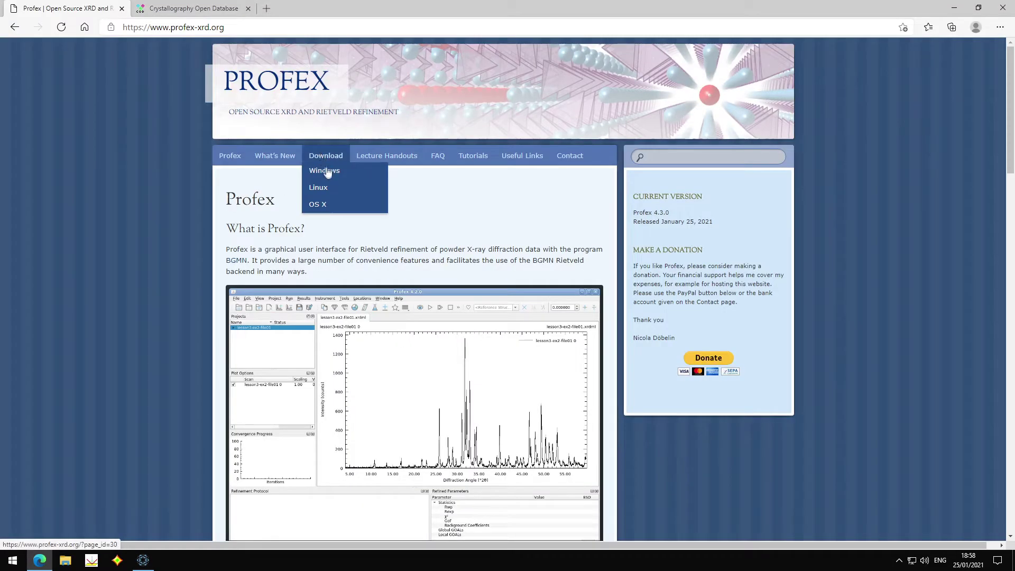
pyautogui.click(327, 171)
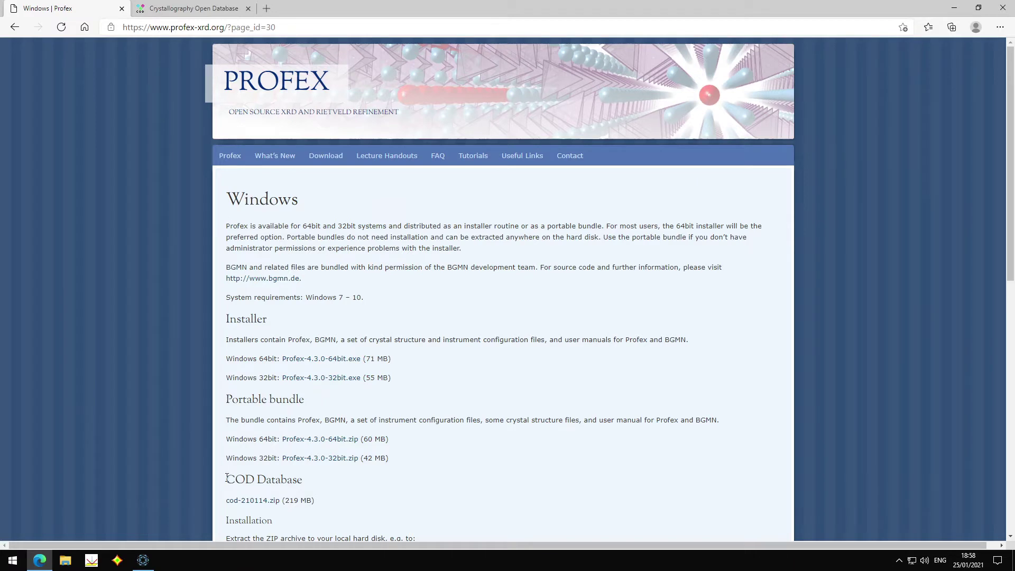
pyautogui.scroll(-2, 215, 428)
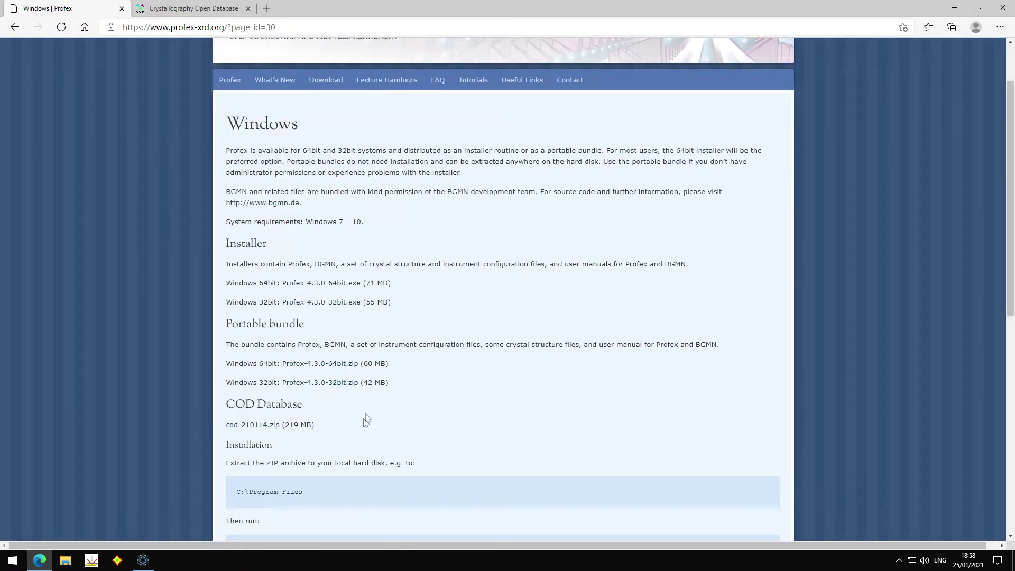
pyautogui.click(252, 424)
pyautogui.scroll(2, 124, 436)
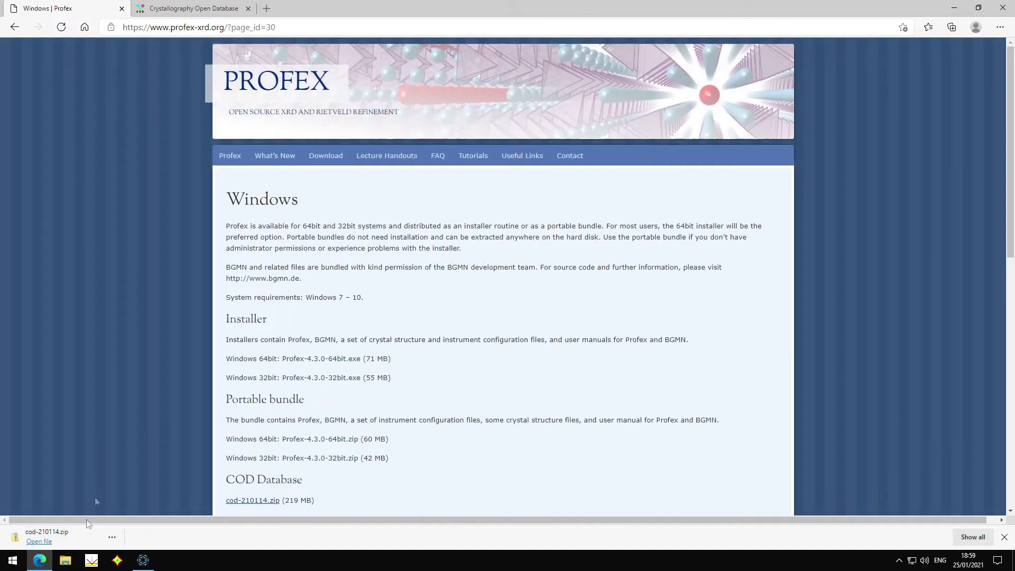
# - Drag cod-210114.db3 from the opened zip into the Documents folder, then close the zip window
pyautogui.click(38, 541)
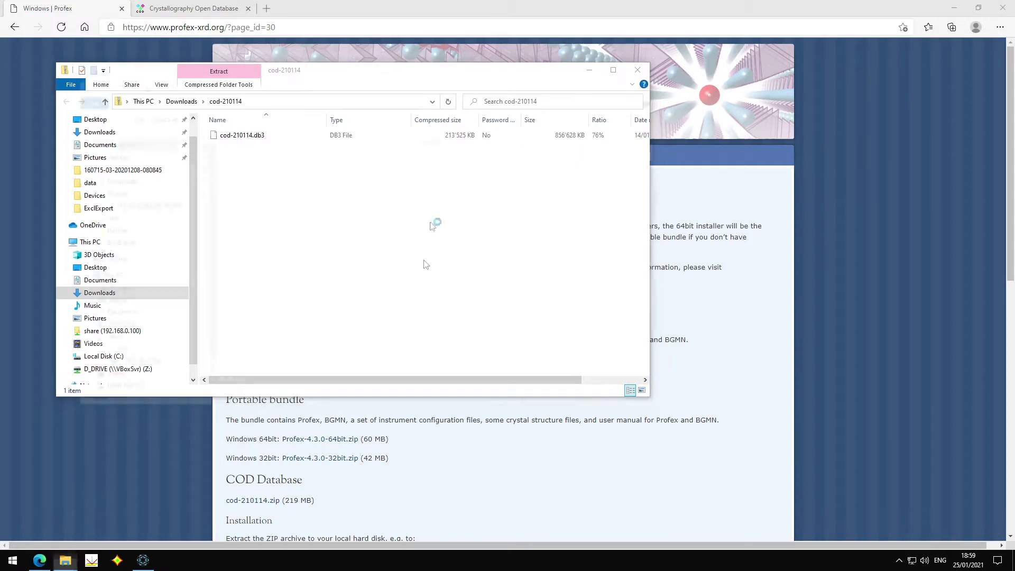
pyautogui.moveTo(386, 87); pyautogui.dragTo(616, 202)
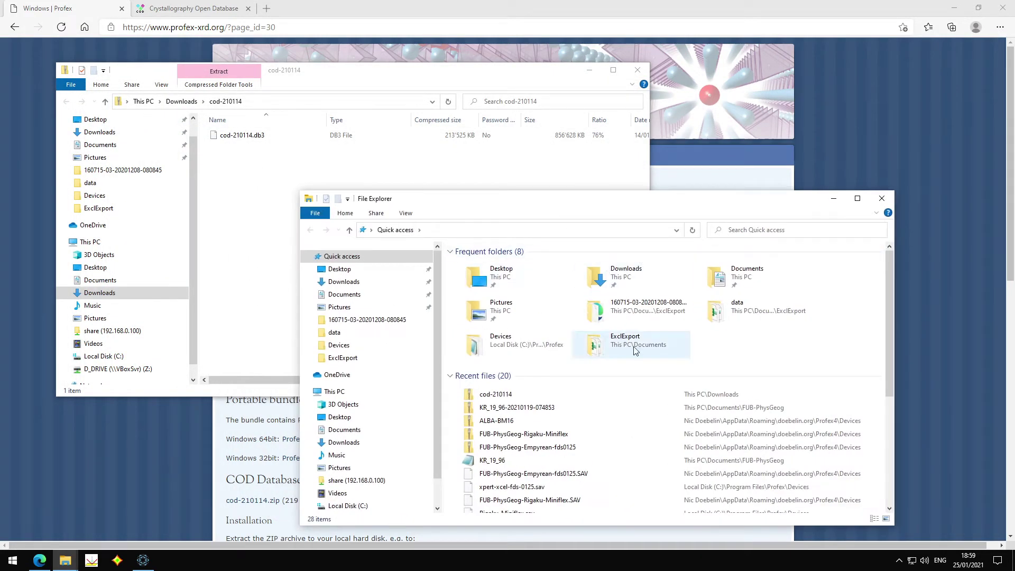
pyautogui.doubleClick(761, 278)
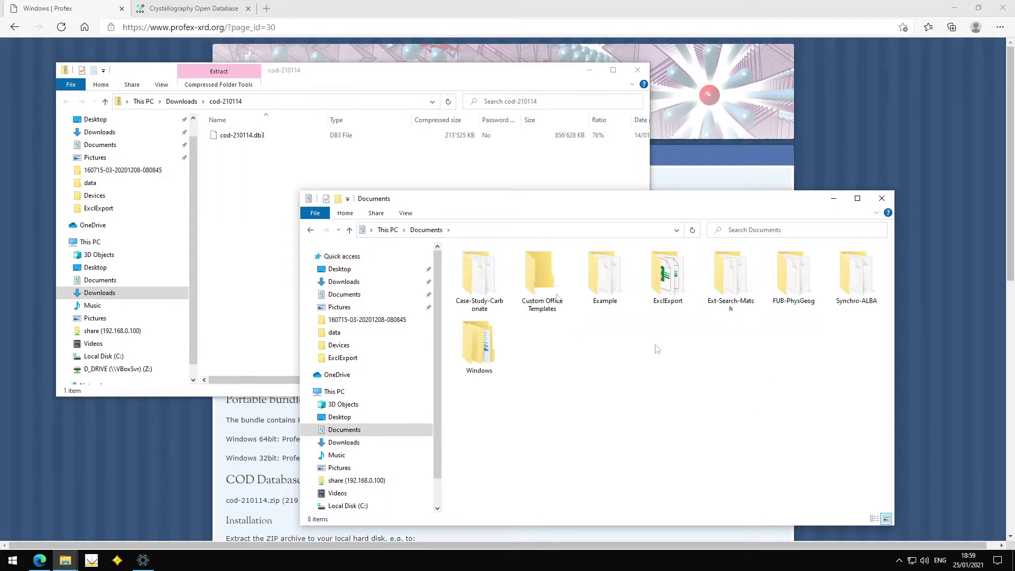
pyautogui.moveTo(227, 138); pyautogui.dragTo(680, 434)
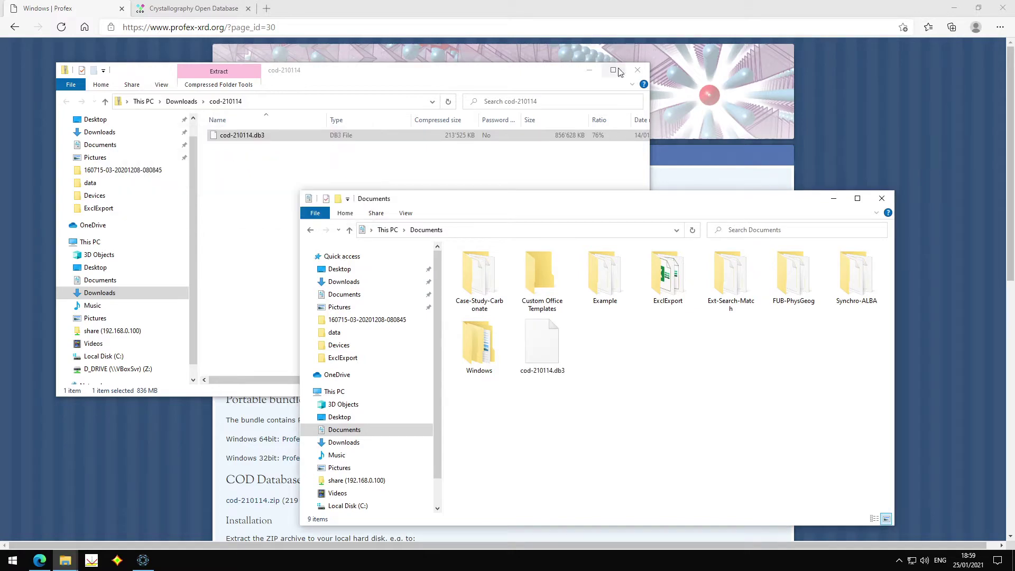
pyautogui.click(638, 70)
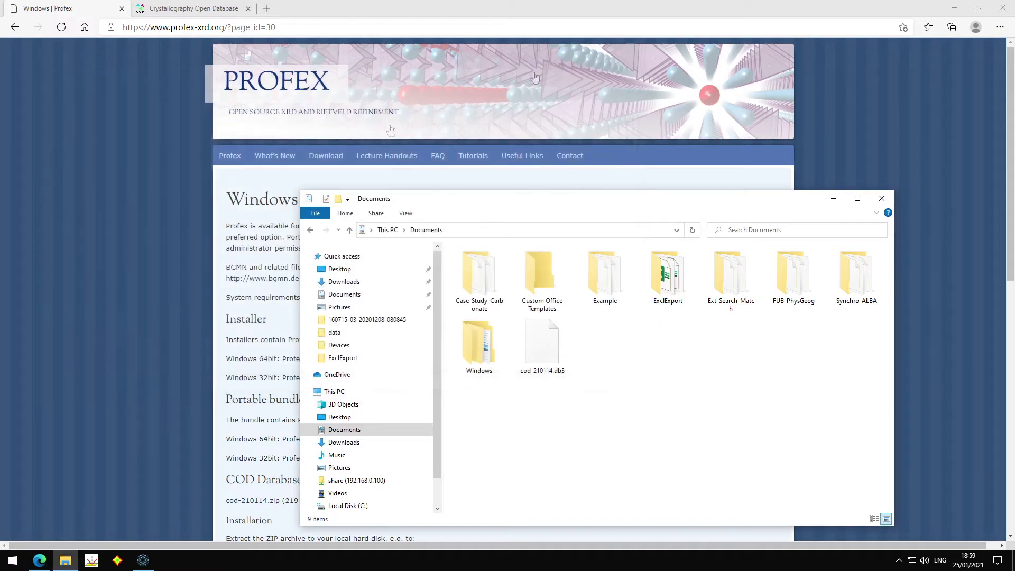
# - From File > Import Structure File, choose retrieving structures from the COD database
pyautogui.click(143, 560)
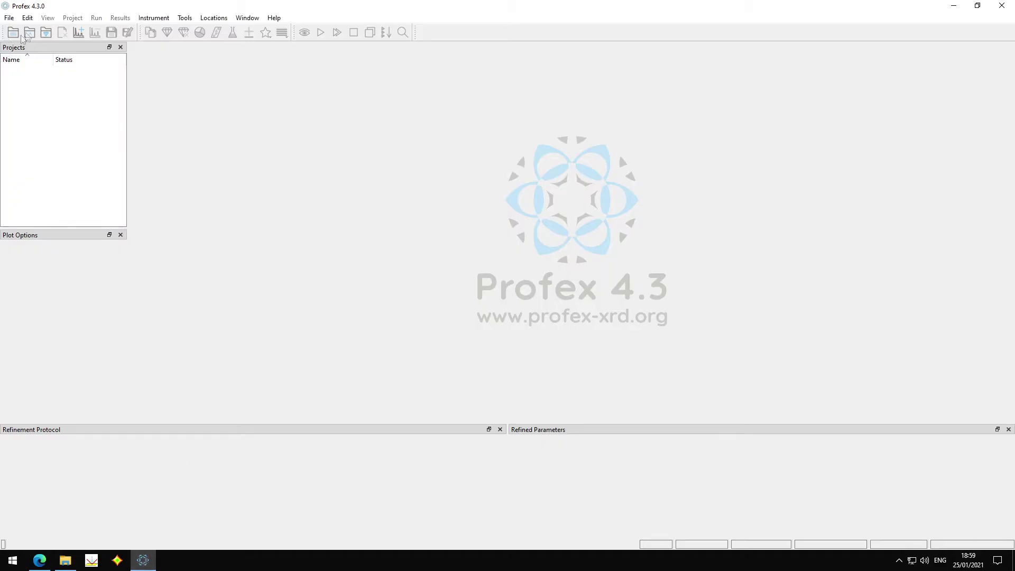
pyautogui.click(12, 19)
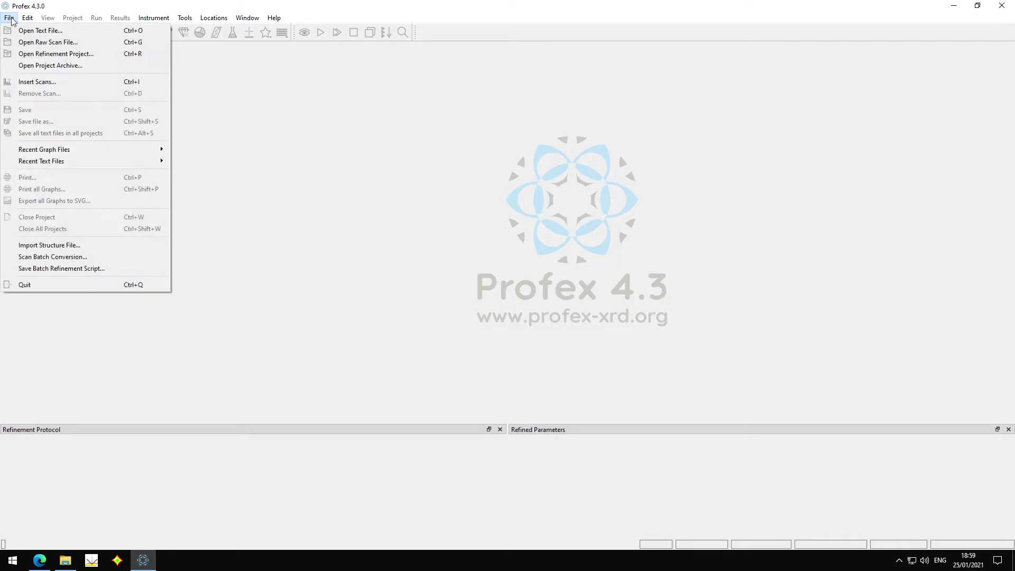
pyautogui.click(79, 248)
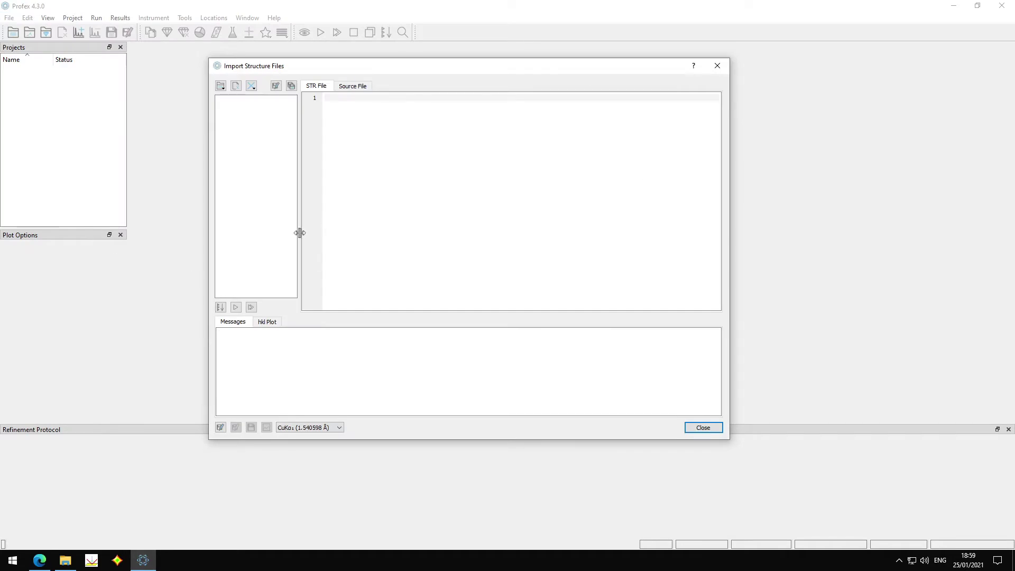
pyautogui.moveTo(300, 233); pyautogui.dragTo(319, 233)
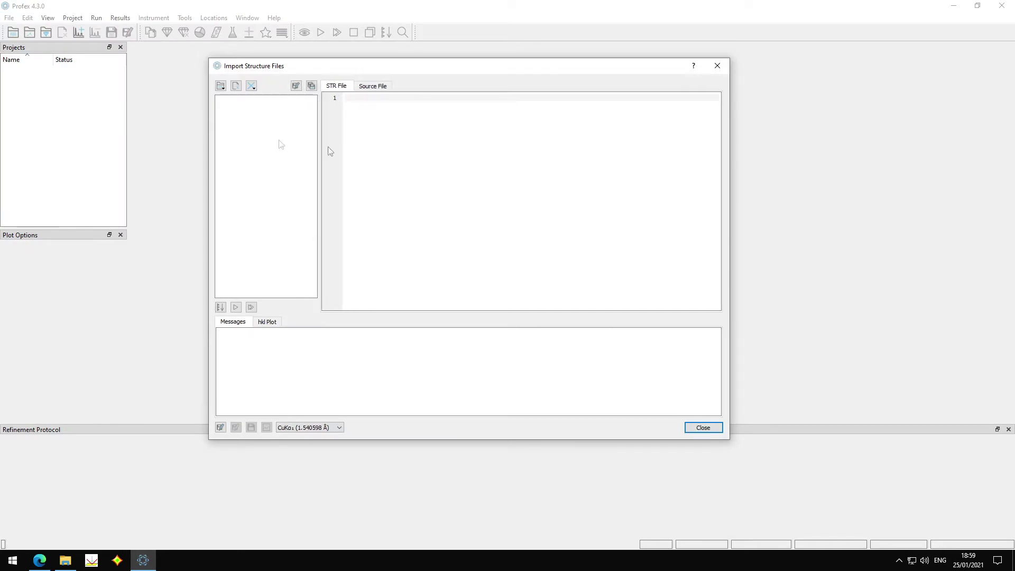
pyautogui.click(221, 89)
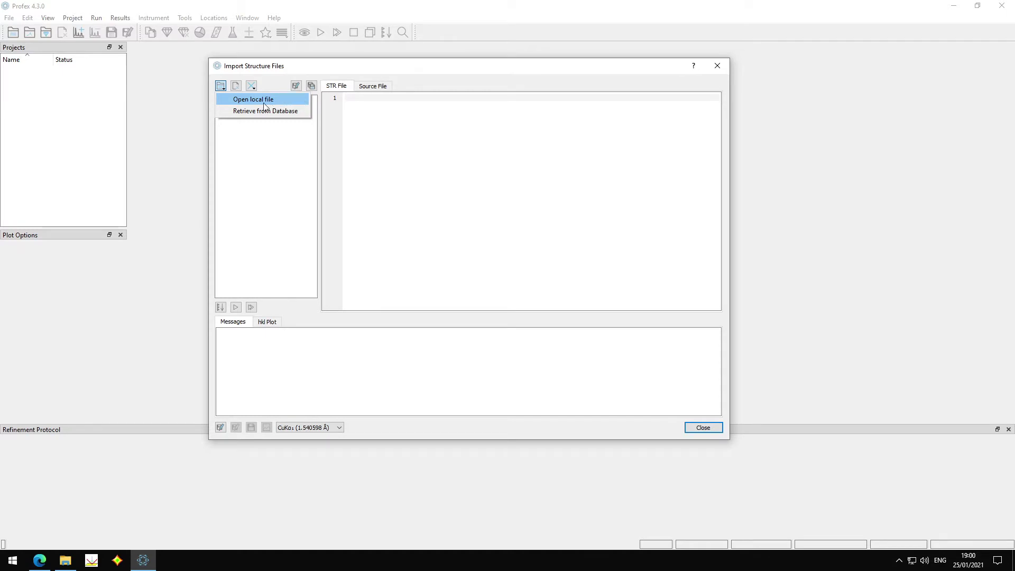
pyautogui.click(232, 112)
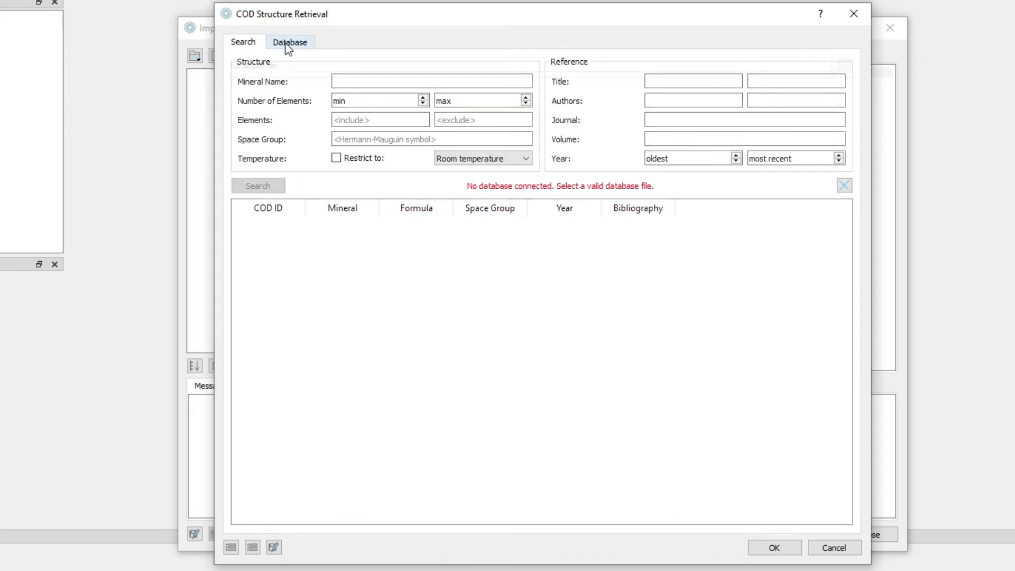
# - On the Database tab, connect to Documents\cod-210114.db3 as the local COD database
pyautogui.click(288, 46)
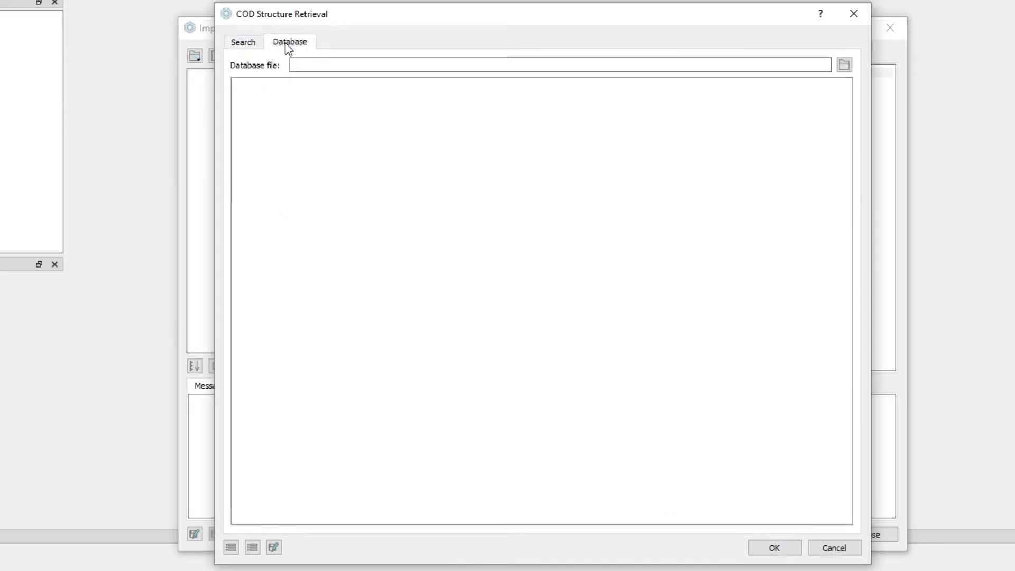
pyautogui.click(844, 65)
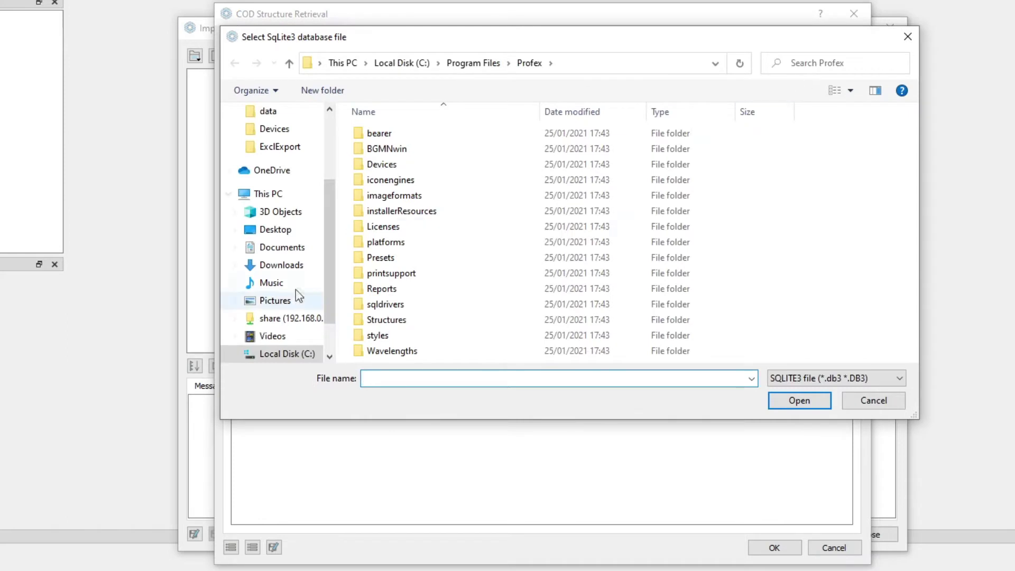
pyautogui.click(280, 249)
pyautogui.click(470, 254)
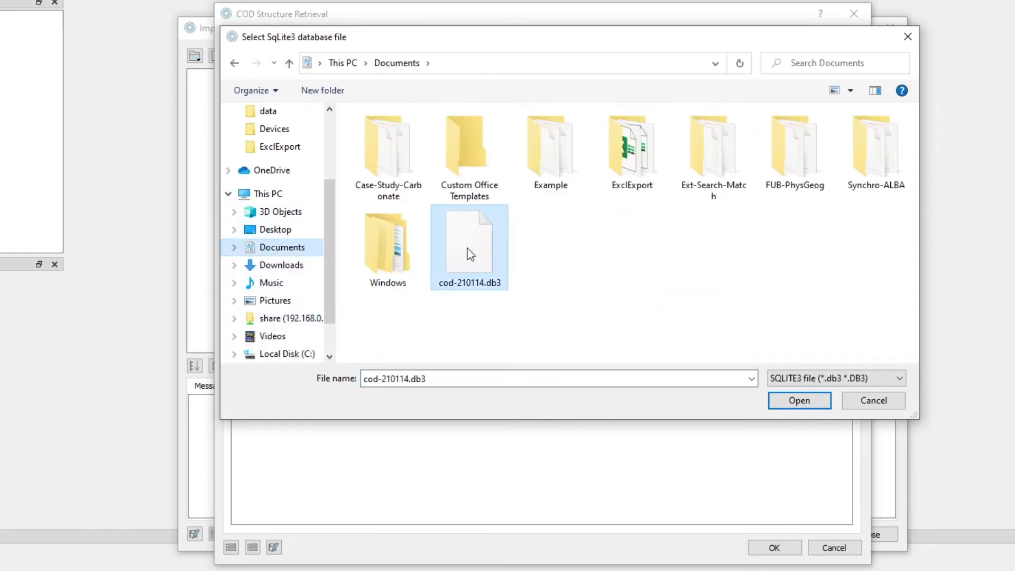
pyautogui.click(807, 405)
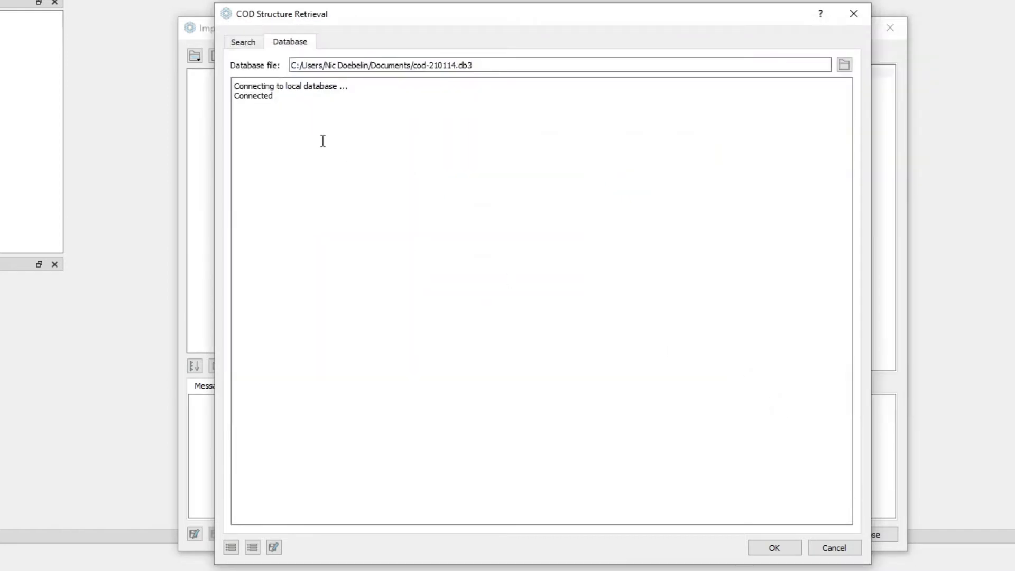
# - Search the COD database for mineral name 'corundum' and widen the Bibliography column
pyautogui.click(243, 43)
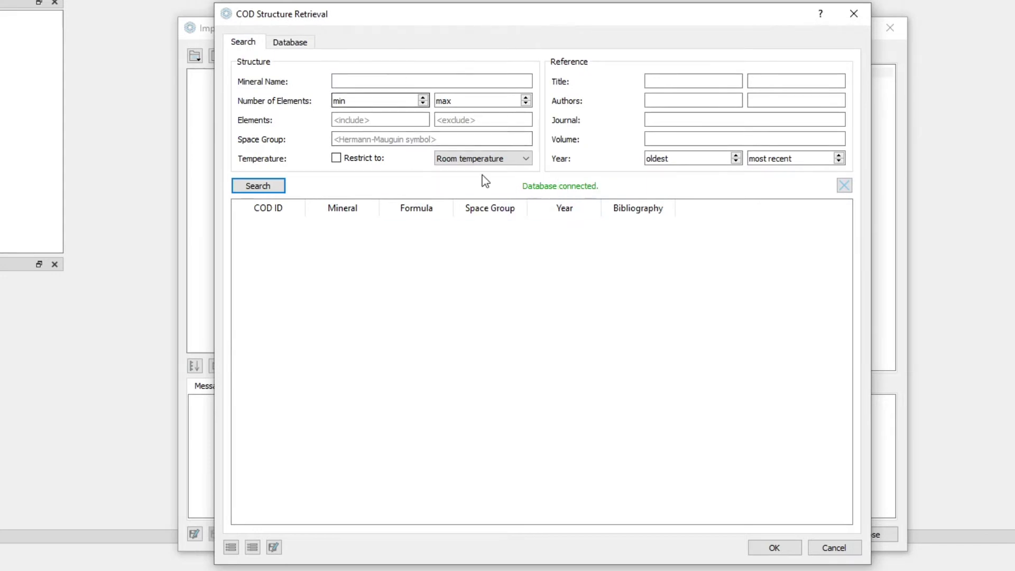
pyautogui.click(357, 80)
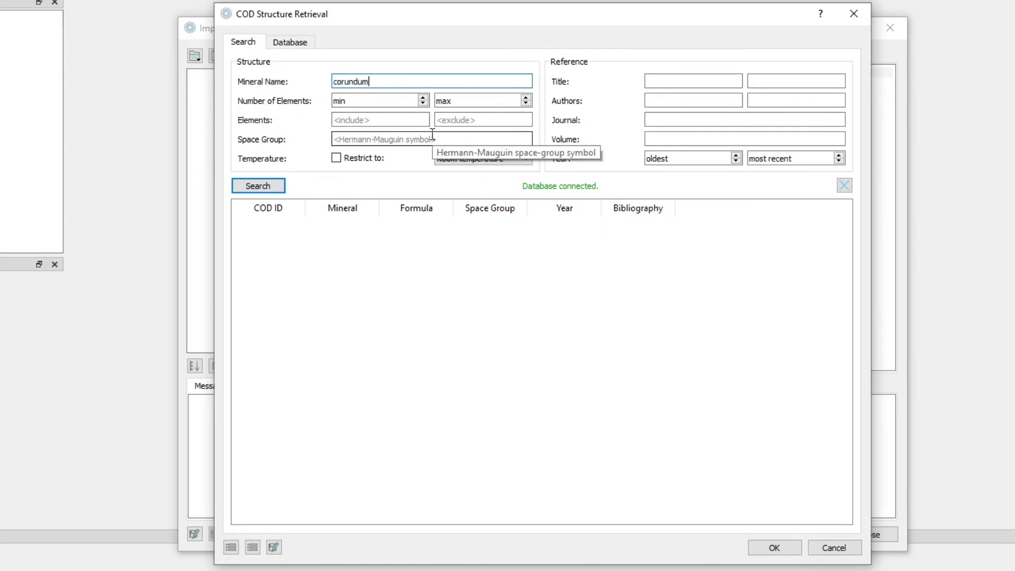
pyautogui.press('Return')
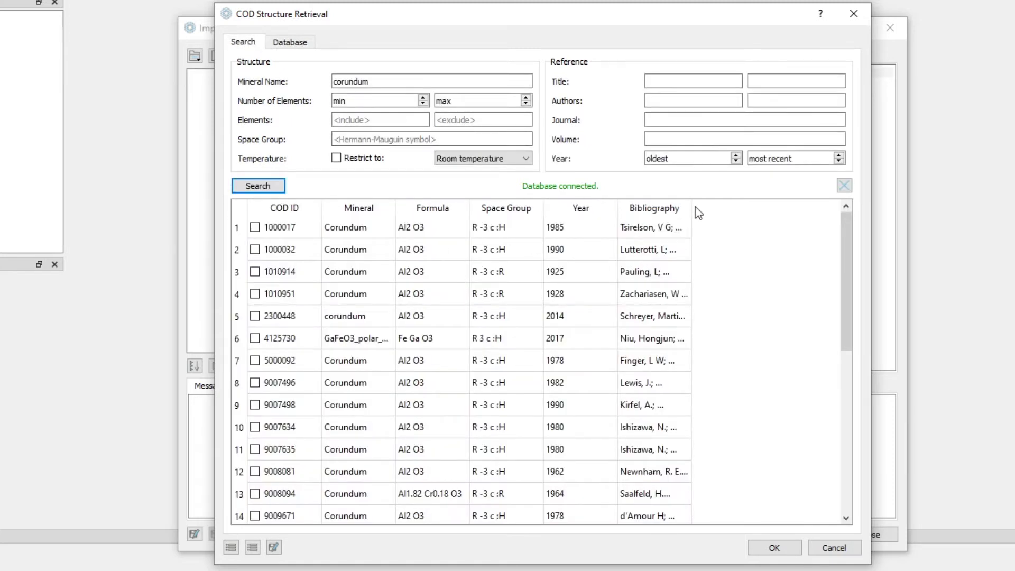
pyautogui.moveTo(691, 207); pyautogui.dragTo(803, 207)
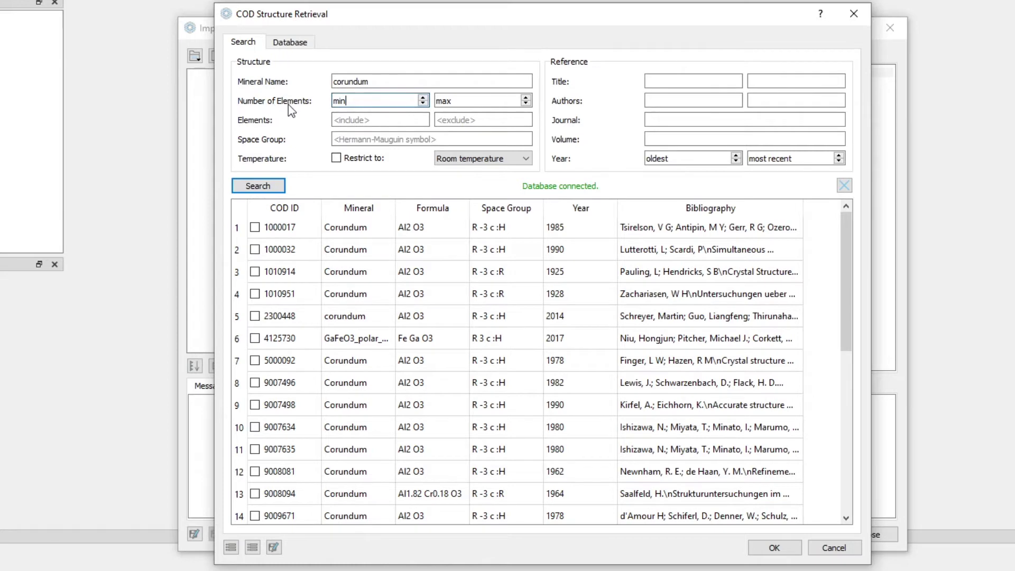
# - Set Number of Elements min and max to 2 and enter Al in Elements
pyautogui.click(353, 101)
pyautogui.click(455, 101)
pyautogui.press('Up')
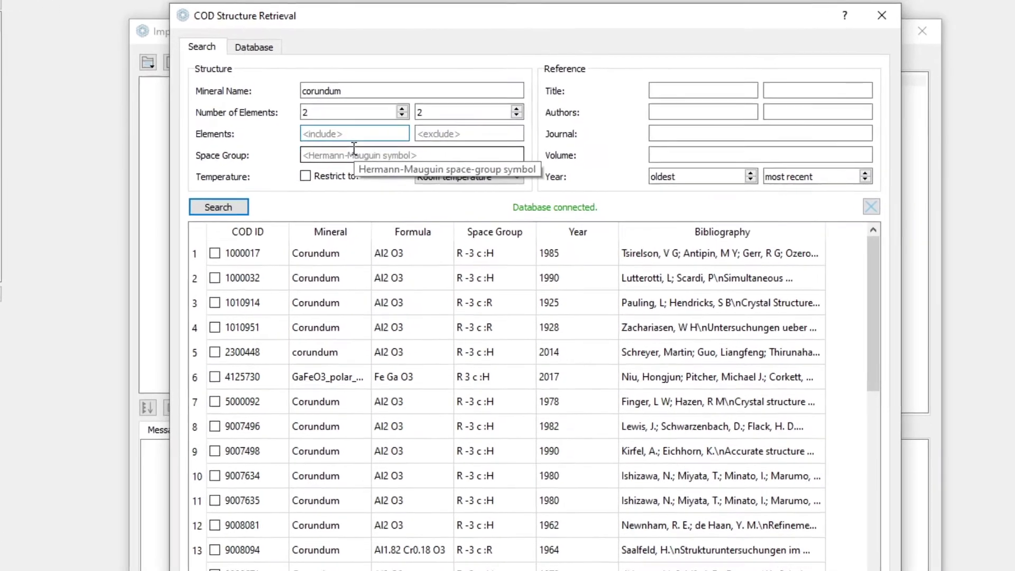
pyautogui.write('Al O')
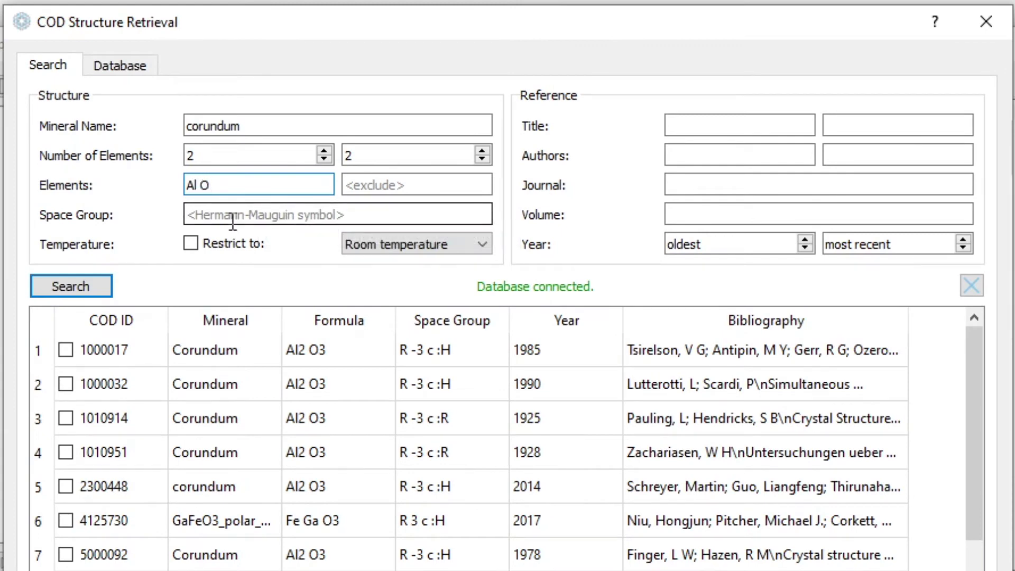
# - Restrict the corundum search to room-temperature structures
pyautogui.click(236, 217)
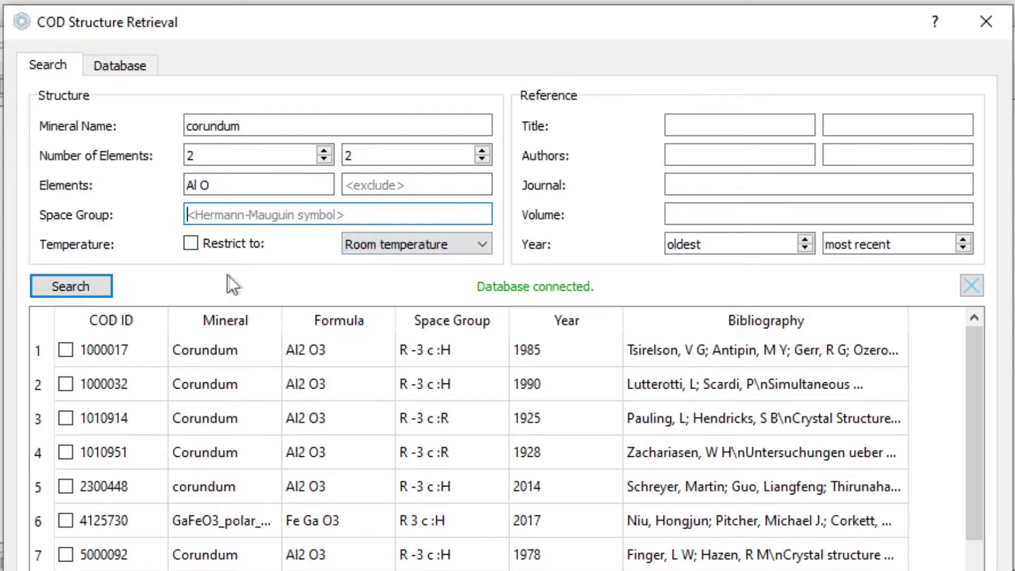
pyautogui.click(434, 245)
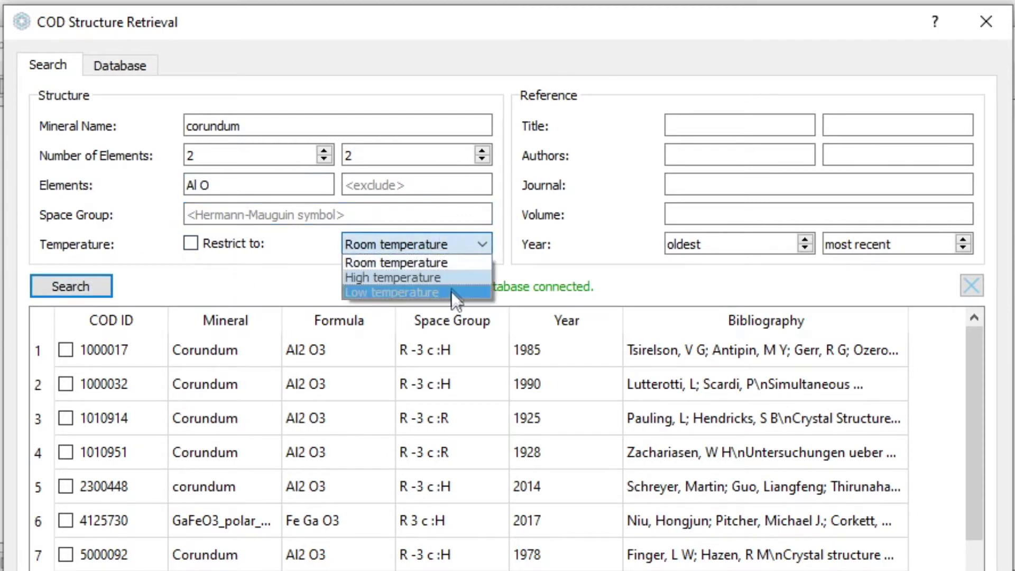
pyautogui.click(256, 265)
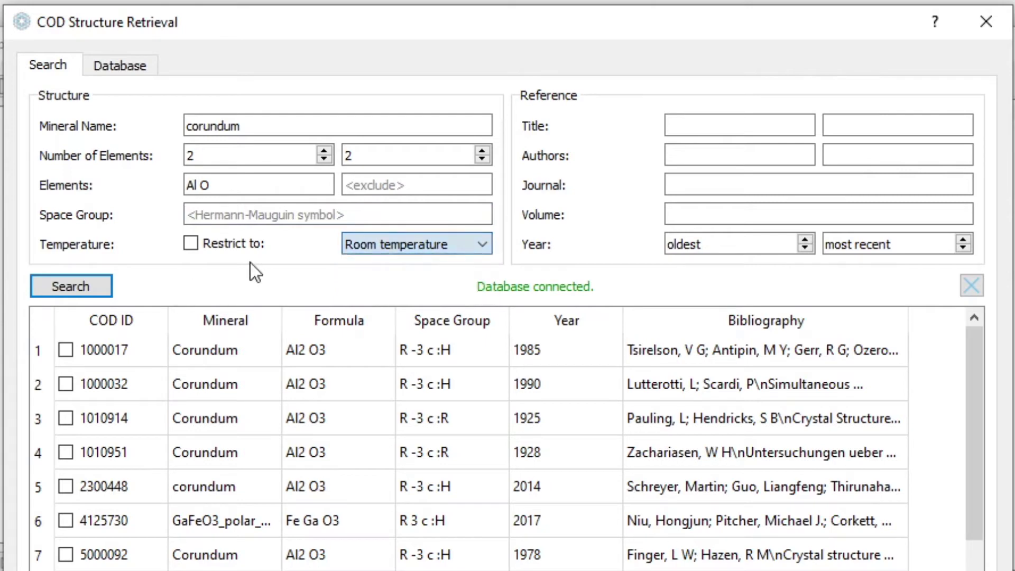
pyautogui.click(190, 243)
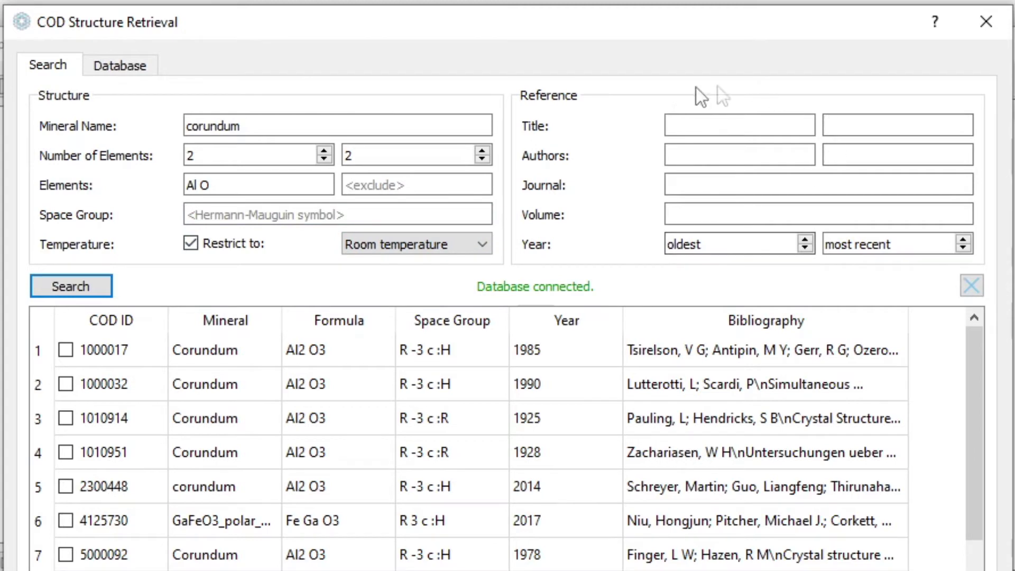
# - Go over the title, authors, journal and volume search fields
pyautogui.click(796, 126)
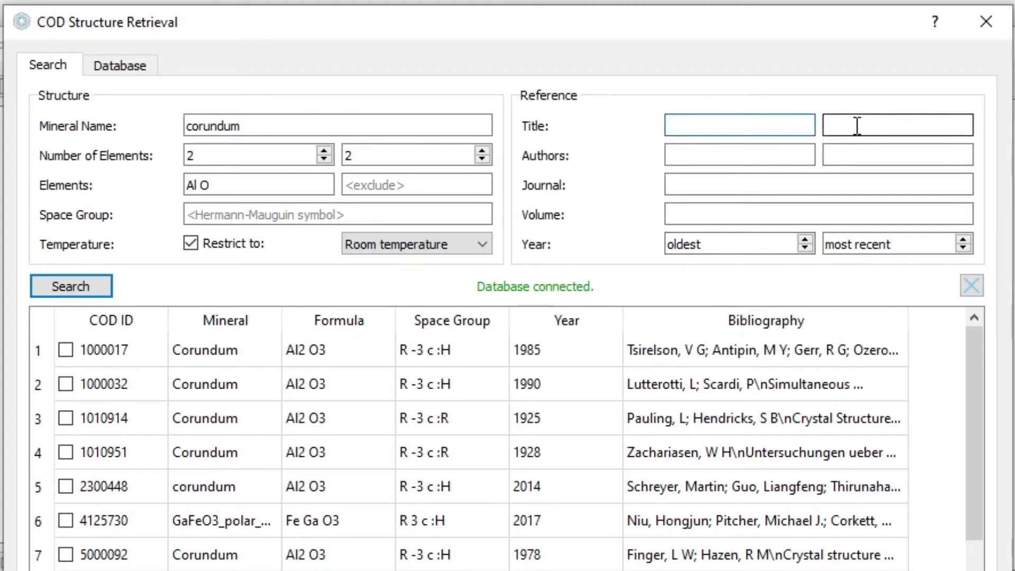
pyautogui.click(857, 125)
pyautogui.click(693, 156)
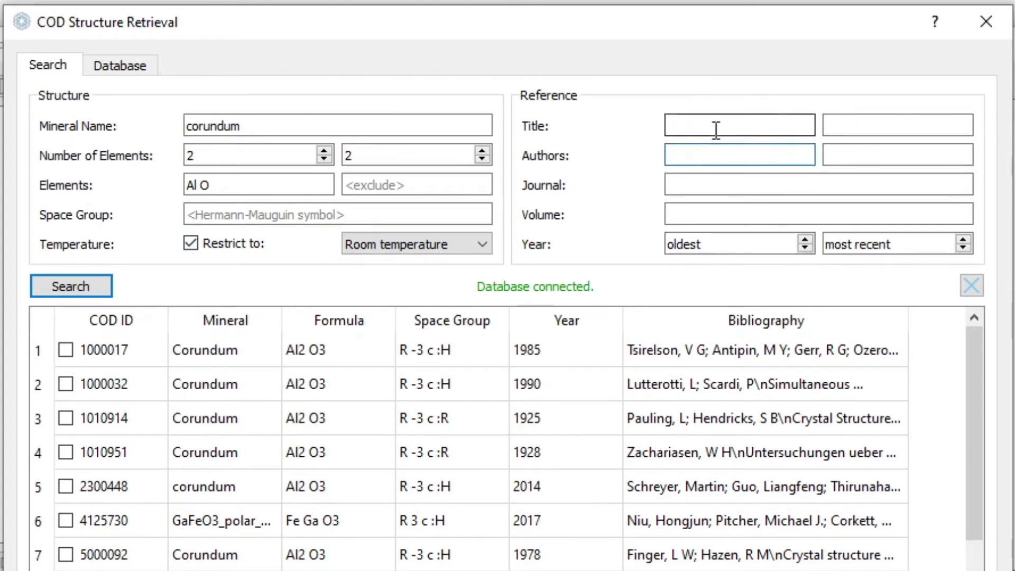
pyautogui.click(826, 126)
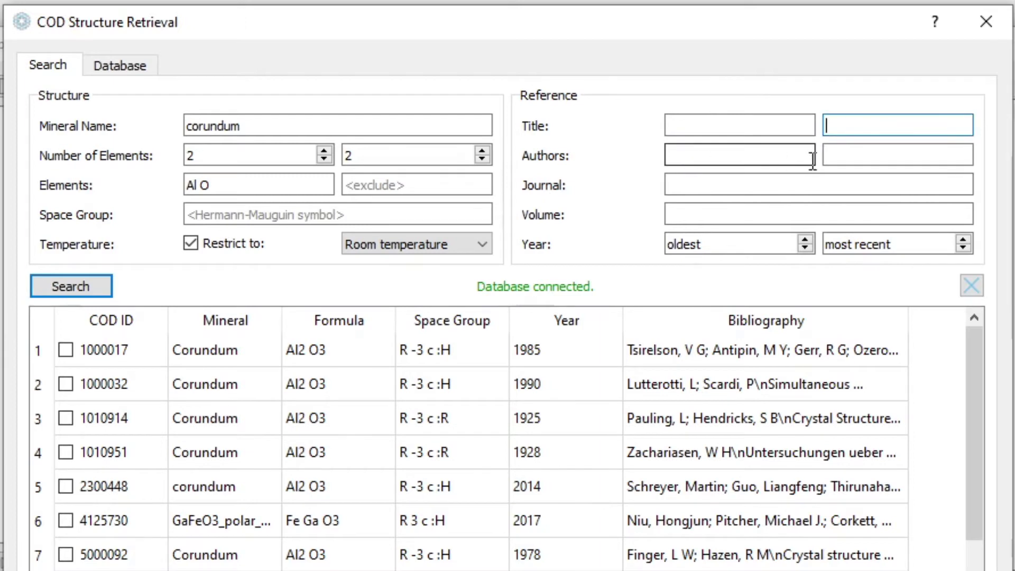
pyautogui.click(759, 154)
pyautogui.click(852, 155)
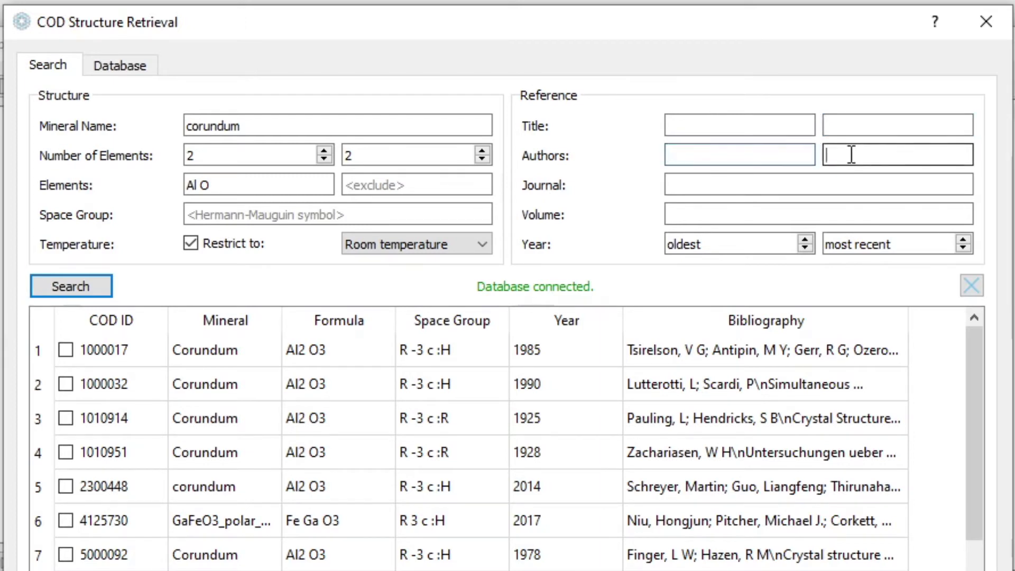
pyautogui.click(725, 184)
pyautogui.click(710, 216)
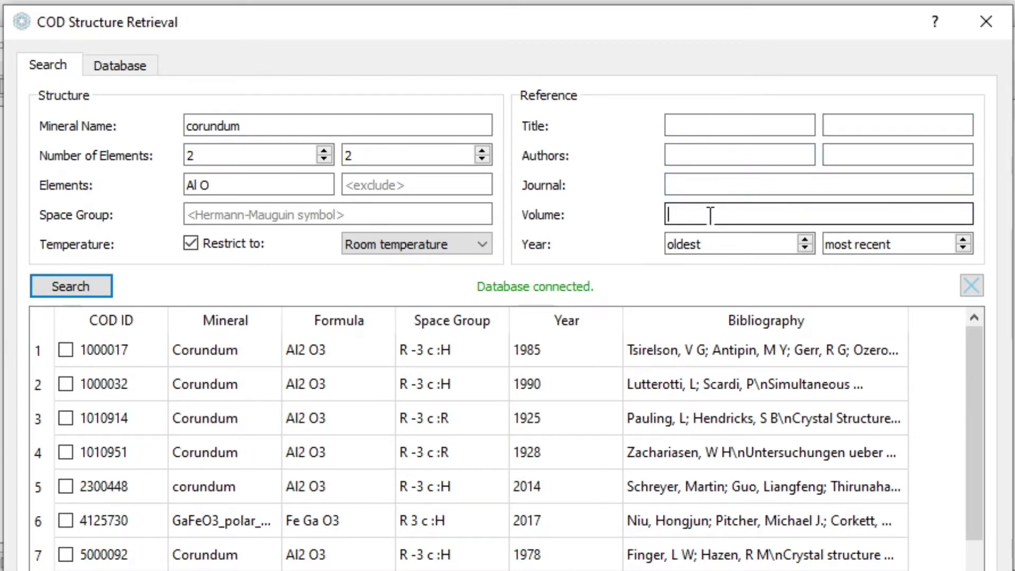
# - Set the oldest publication year to 1980 and rerun the search, leaving six entries
pyautogui.click(727, 243)
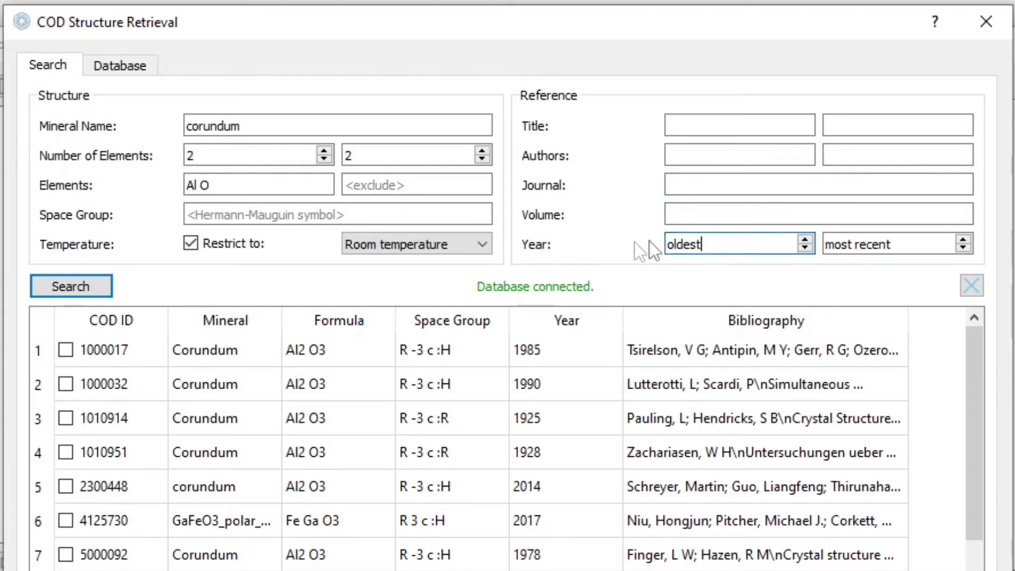
pyautogui.press('Return')
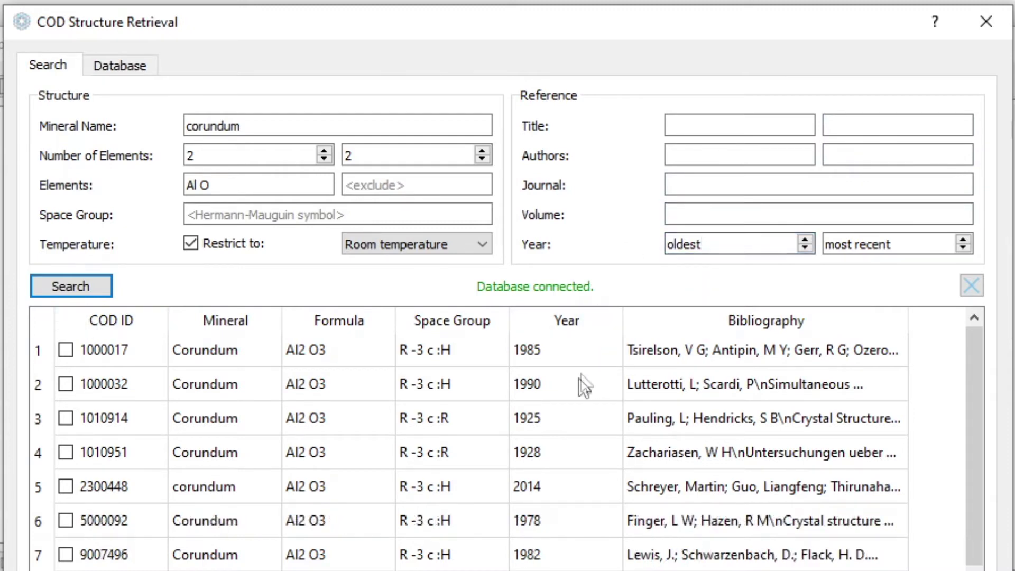
pyautogui.doubleClick(742, 245)
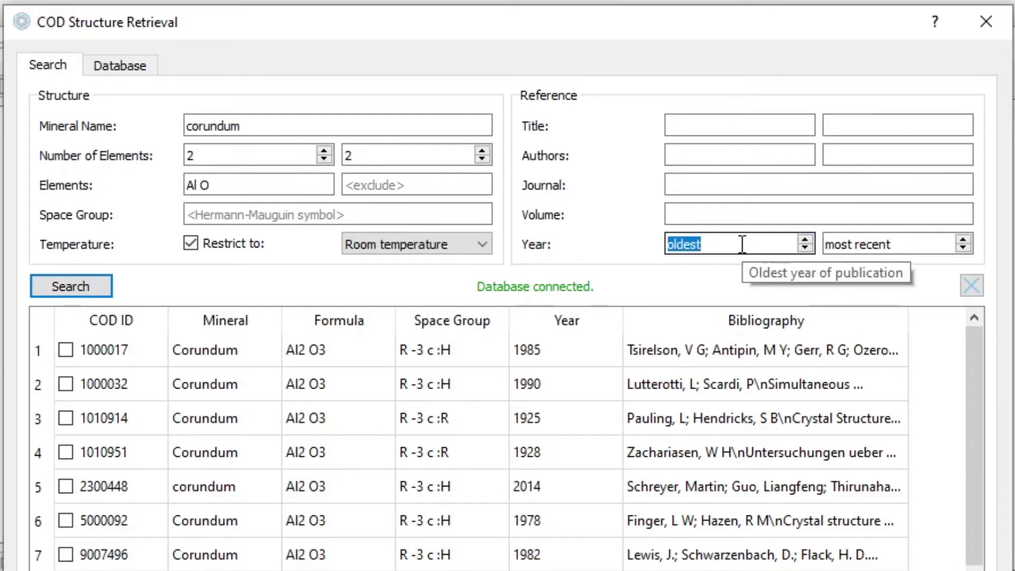
pyautogui.write('1980')
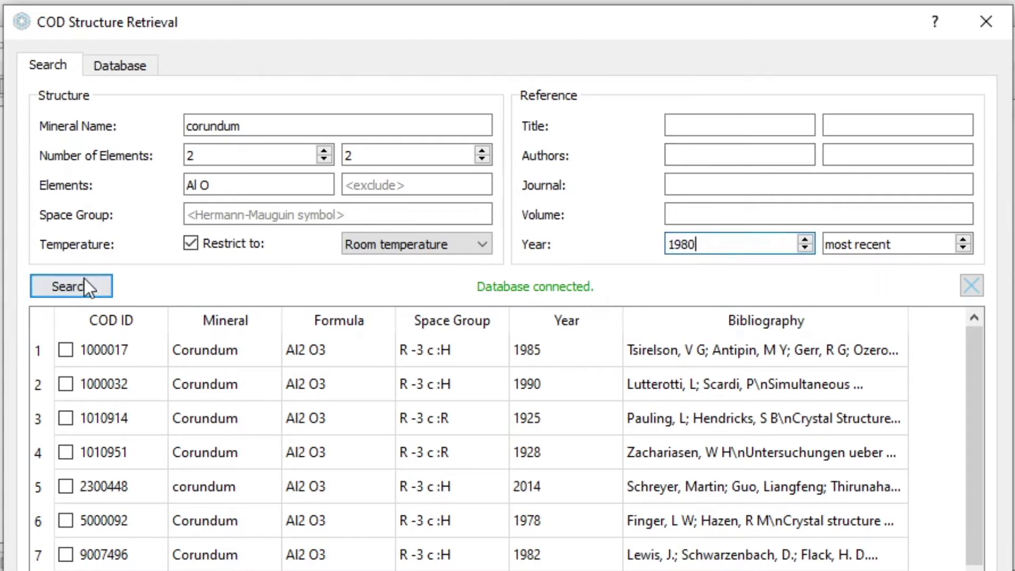
pyautogui.click(84, 280)
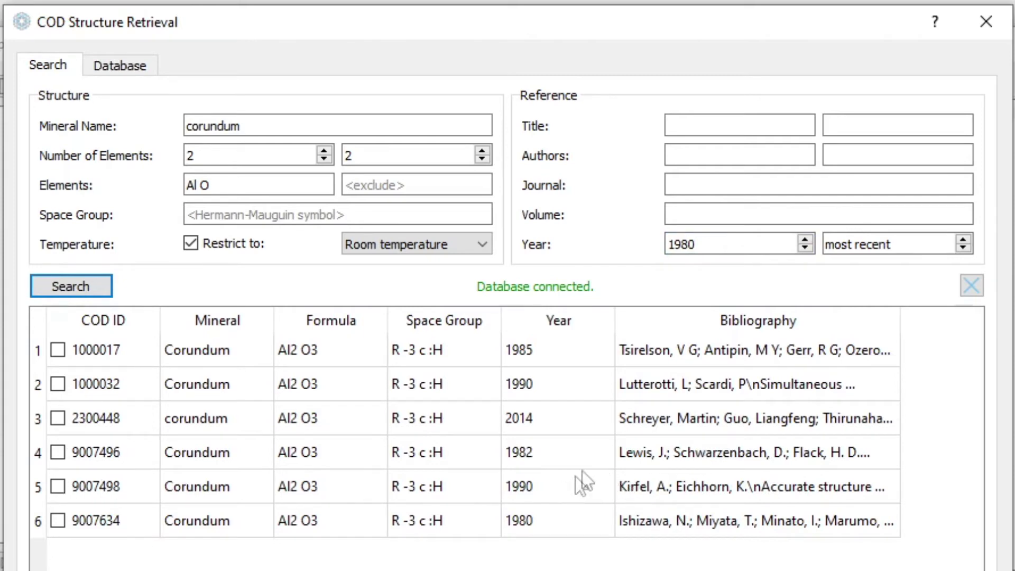
# - Tick the 2014 corundum entry 2300448 and import it as corundum_COD_2300448.cif
pyautogui.click(750, 419)
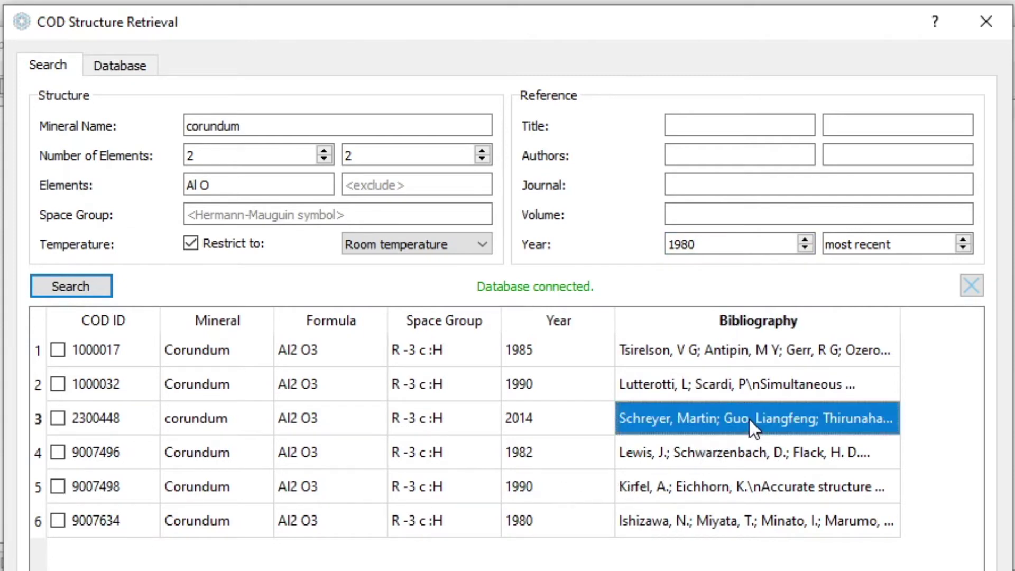
pyautogui.click(576, 418)
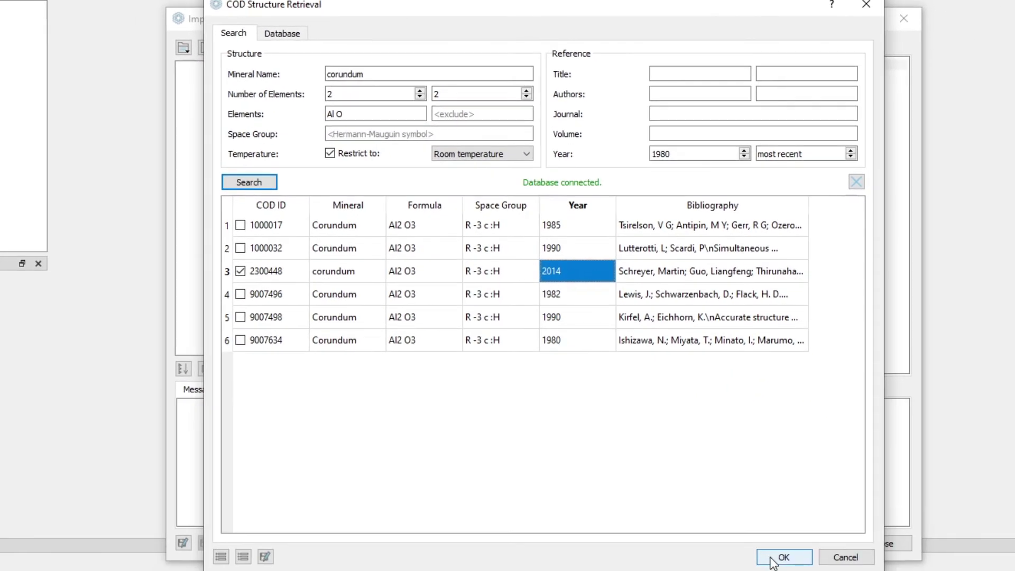
pyautogui.click(782, 570)
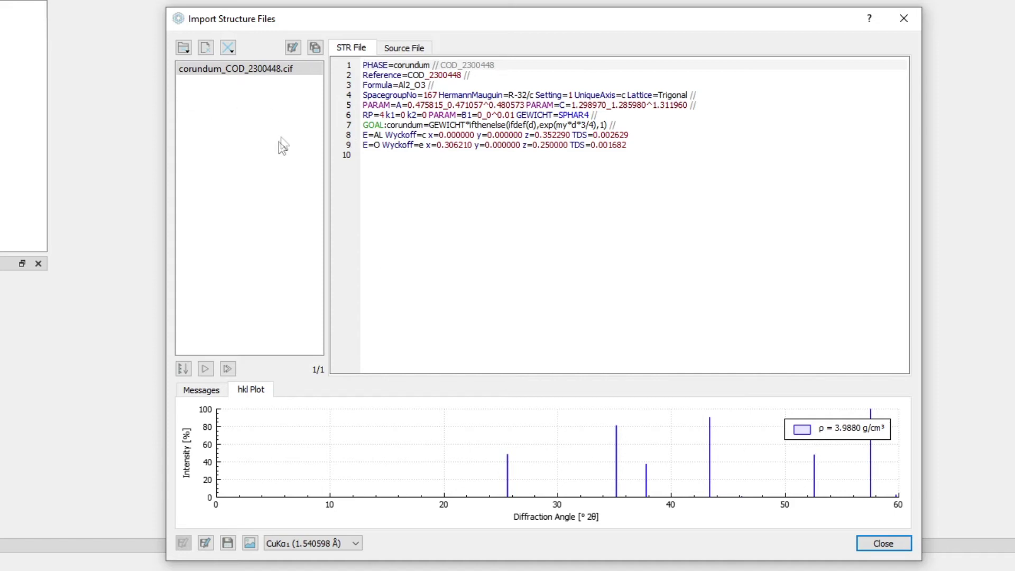
# - Save corundum_COD_2300448.str to the Structures folder, then close the import window and indexing report
pyautogui.click(315, 49)
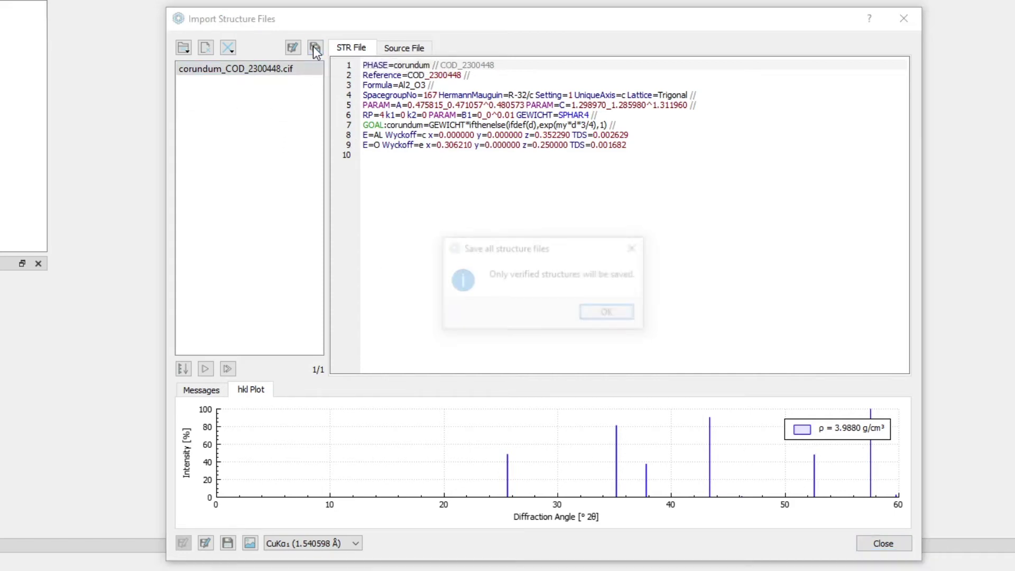
pyautogui.click(623, 316)
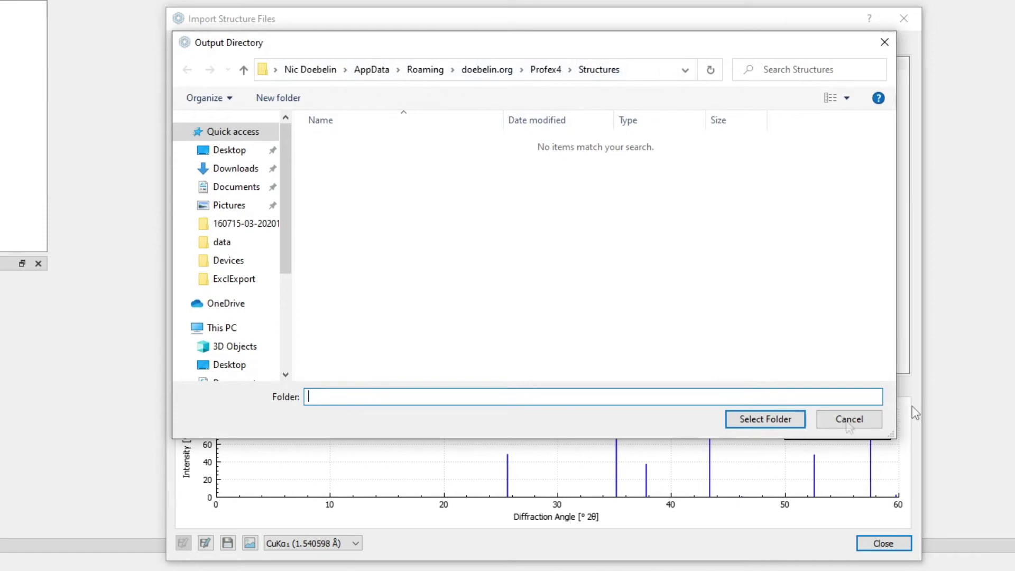
pyautogui.click(765, 419)
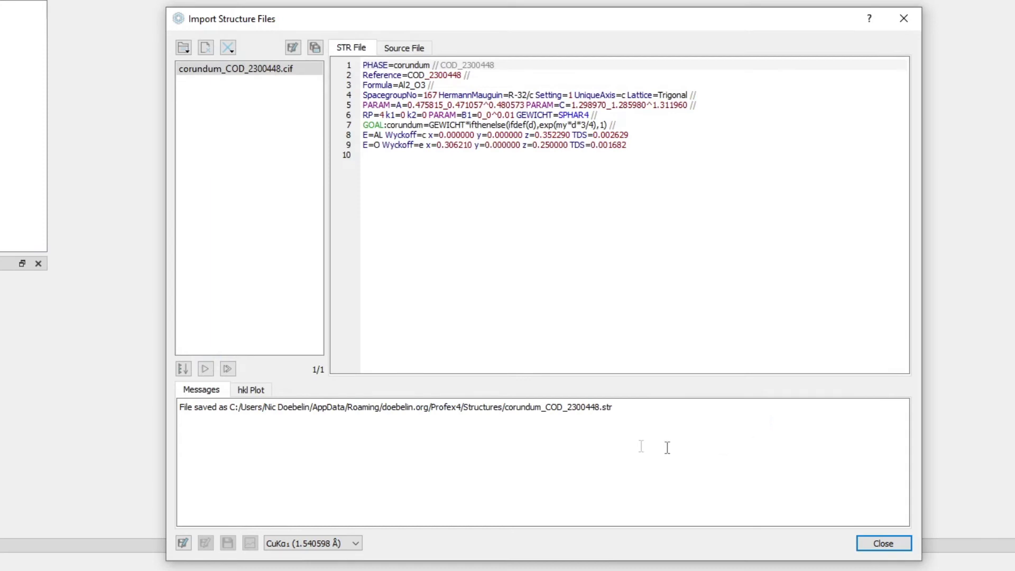
pyautogui.moveTo(226, 407); pyautogui.dragTo(654, 405)
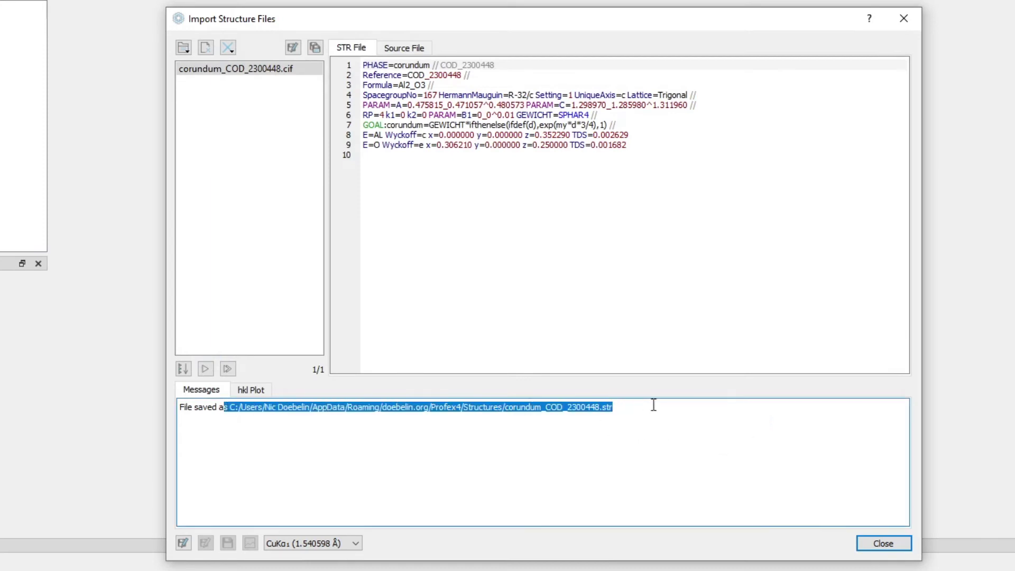
pyautogui.click(652, 408)
pyautogui.click(883, 544)
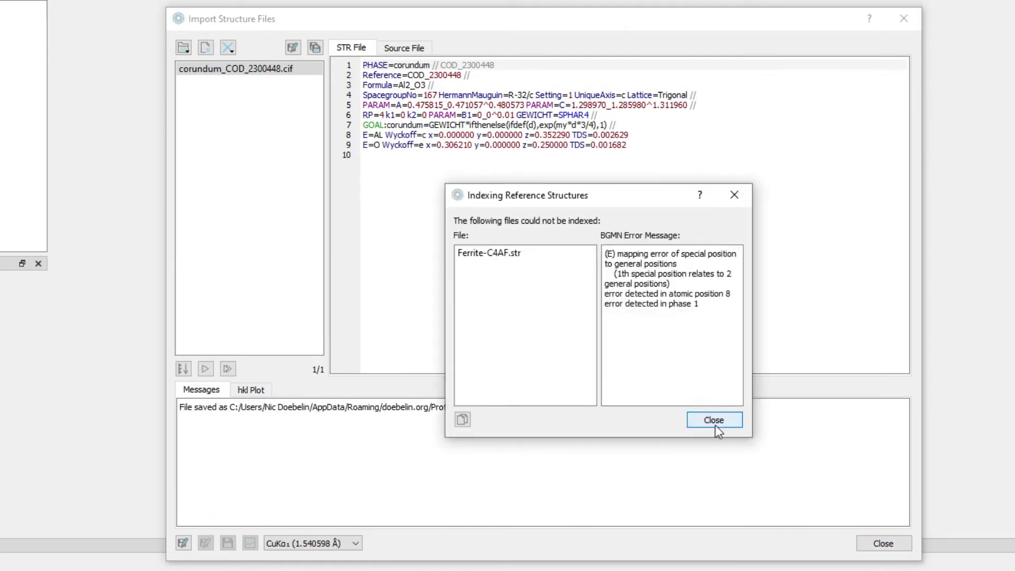
pyautogui.click(714, 423)
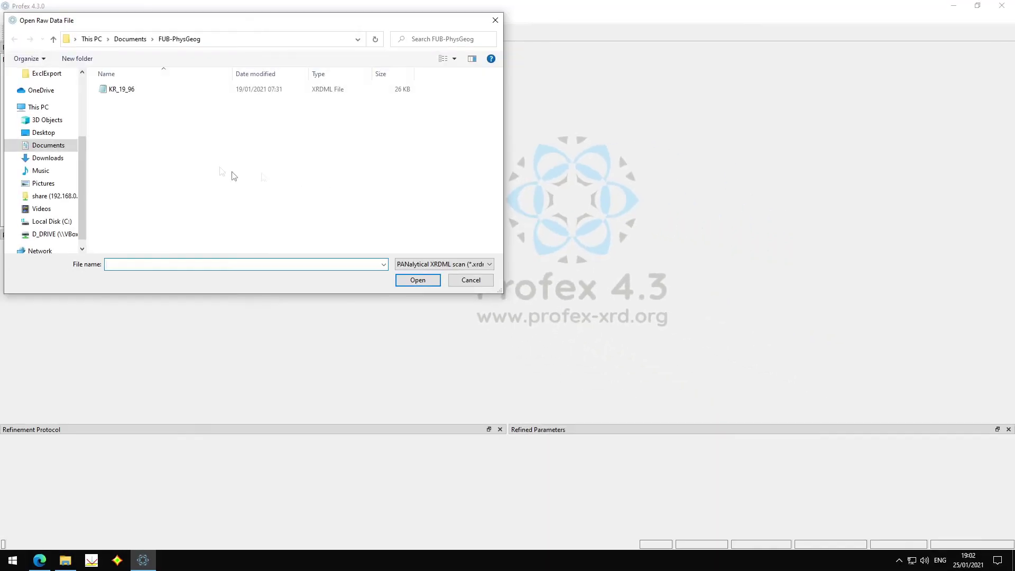
# - Open the KR_19_96 scan and enter 'corundum' as its reference structure
pyautogui.doubleClick(121, 91)
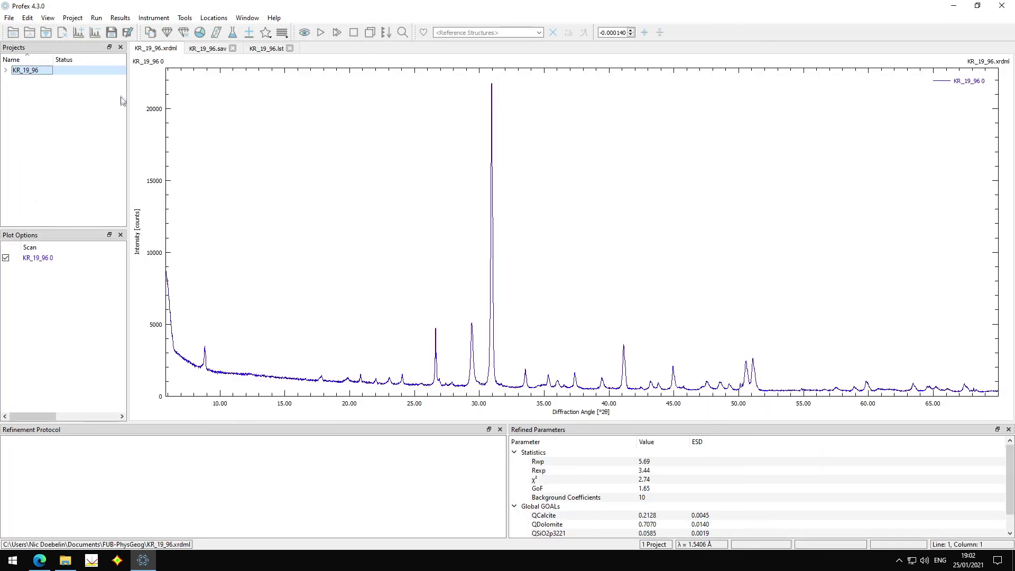
pyautogui.click(540, 33)
pyautogui.click(512, 31)
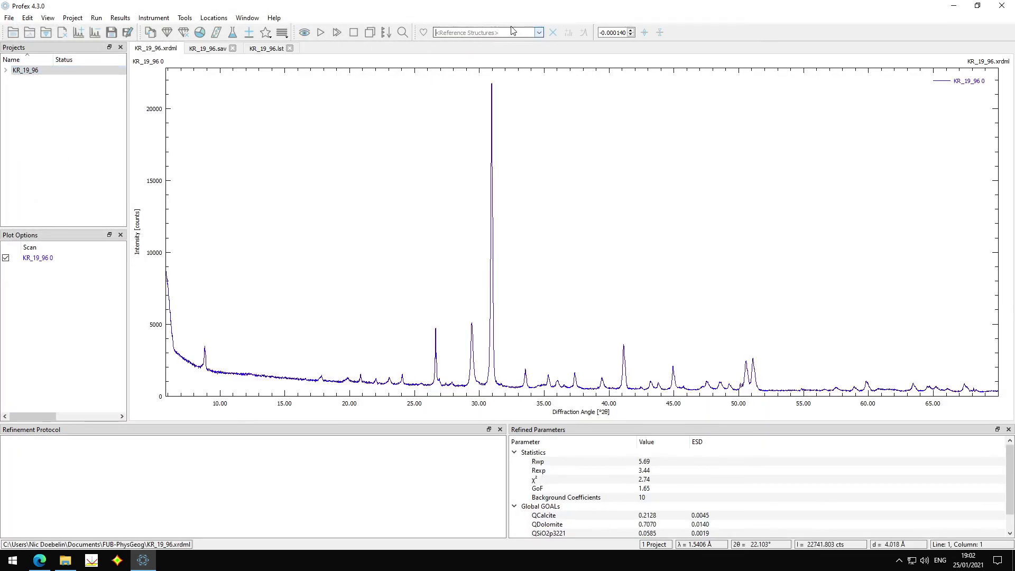
pyautogui.write('corundum_COD_2300448')
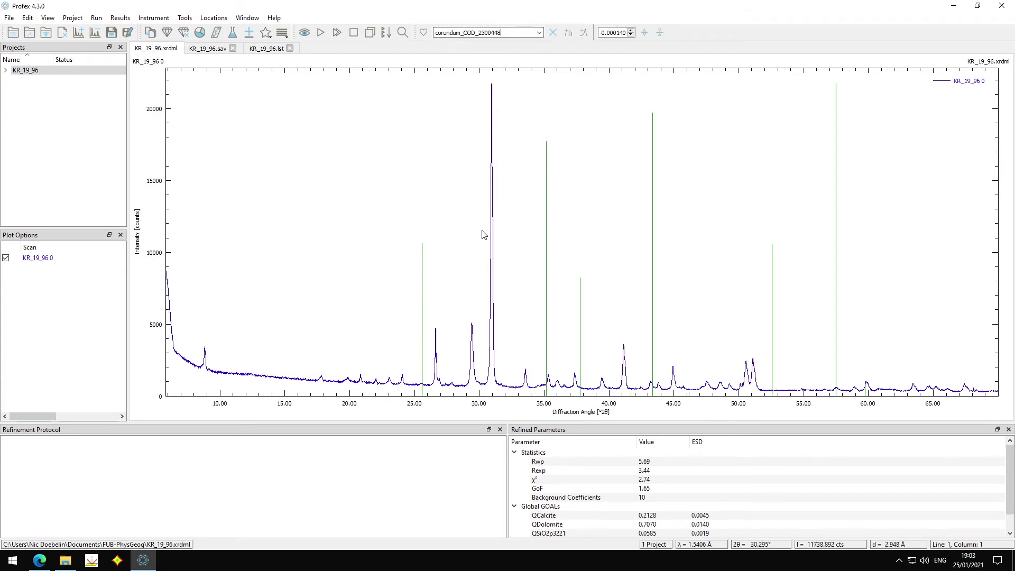
pyautogui.click(9, 18)
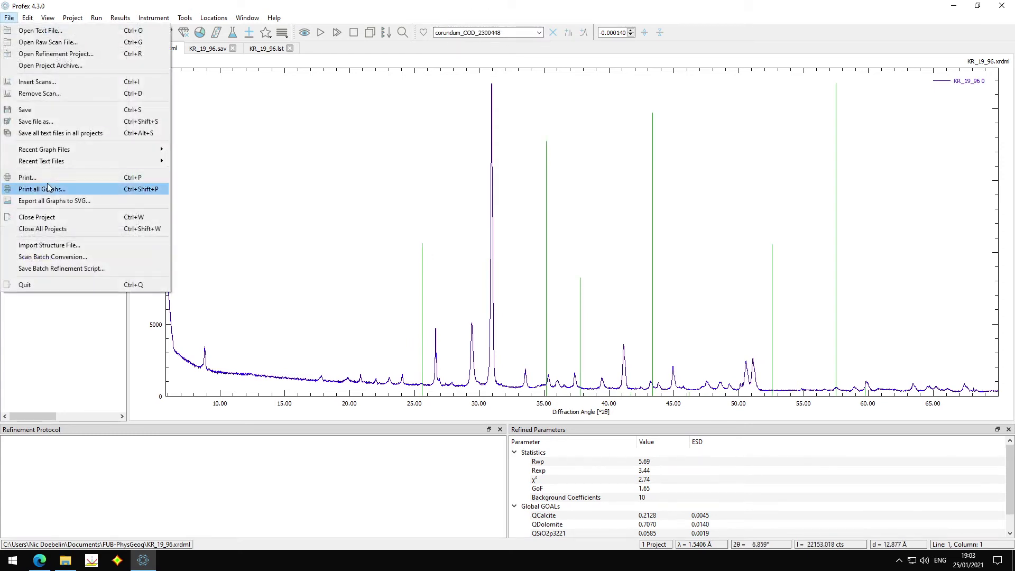
# - Start another structure import from the database and check the local COD connection
pyautogui.click(61, 247)
pyautogui.click(221, 90)
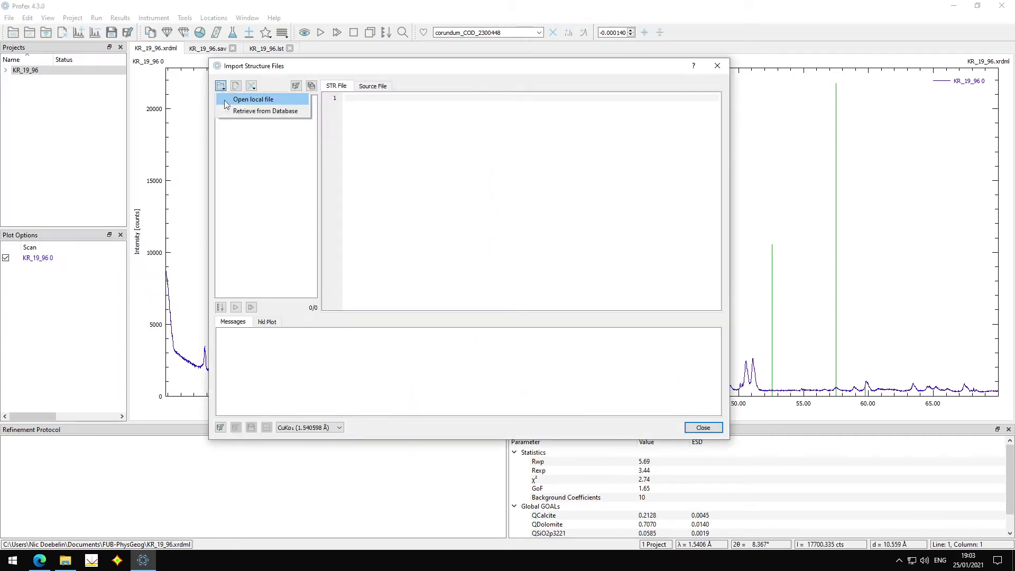
pyautogui.click(267, 116)
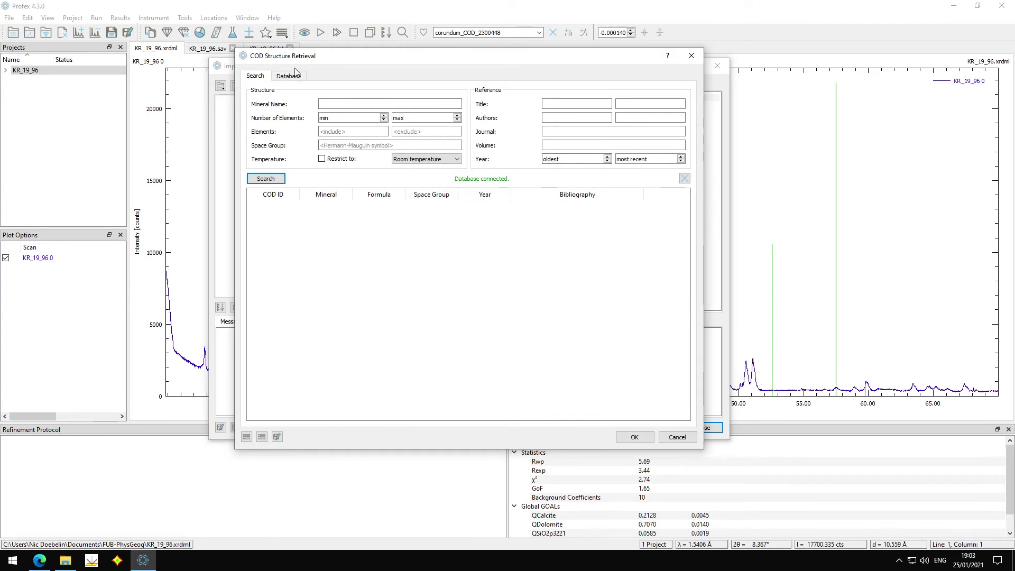
pyautogui.click(289, 77)
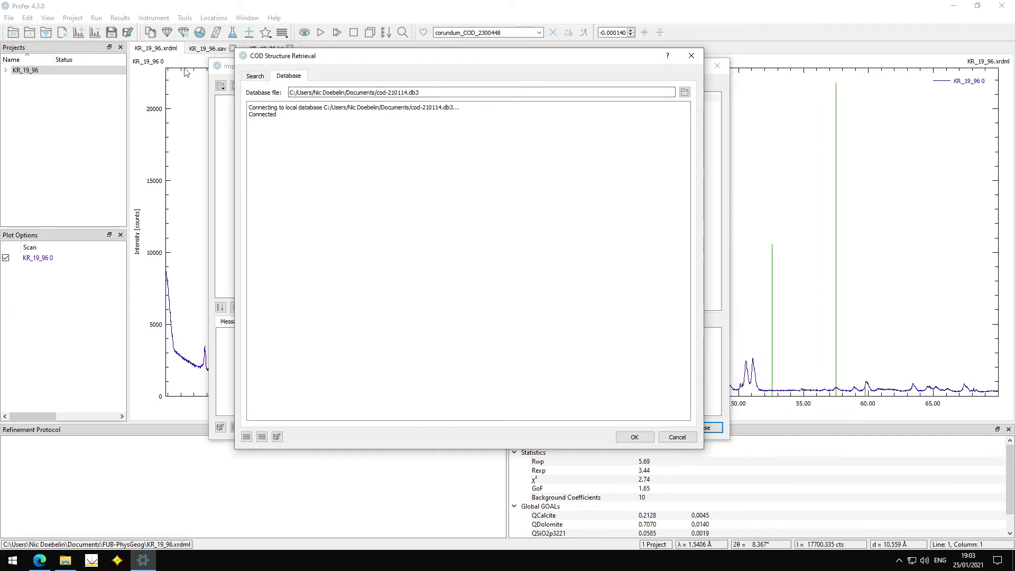
pyautogui.click(254, 77)
# - Search for rutile, tick entries 9004141 and 9004142, then search for apatite
pyautogui.click(336, 104)
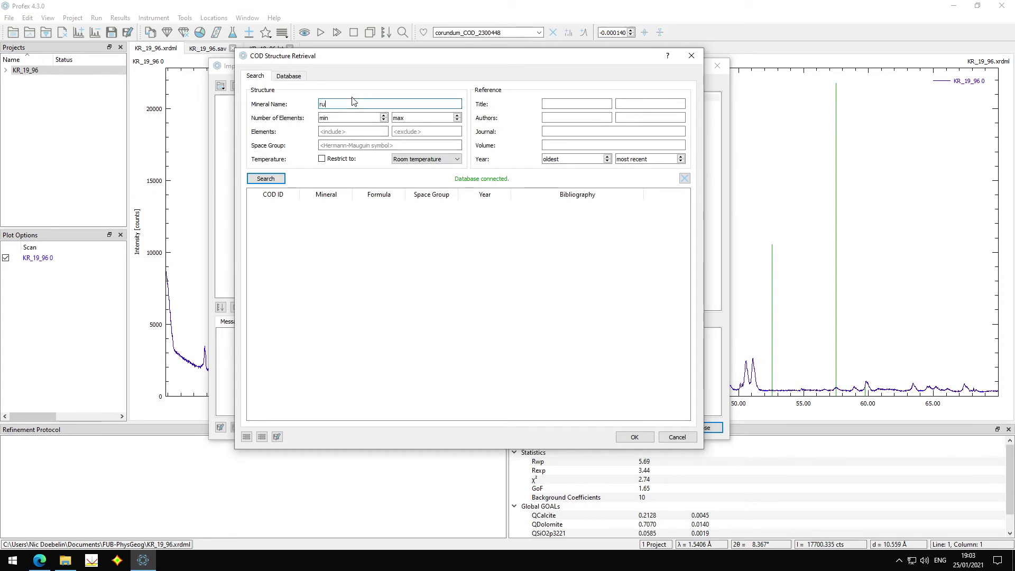
pyautogui.press('Return')
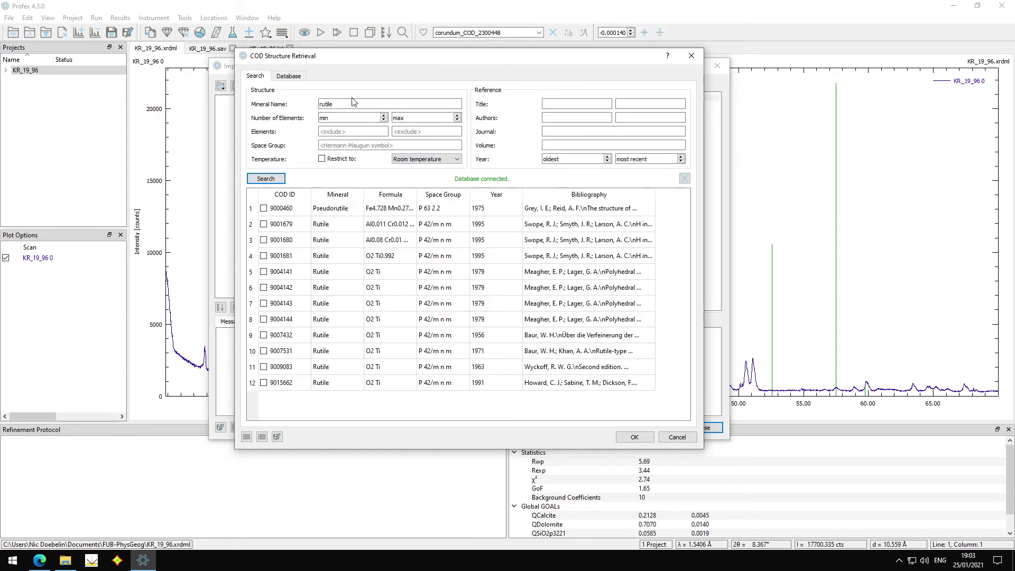
pyautogui.click(263, 240)
pyautogui.click(263, 288)
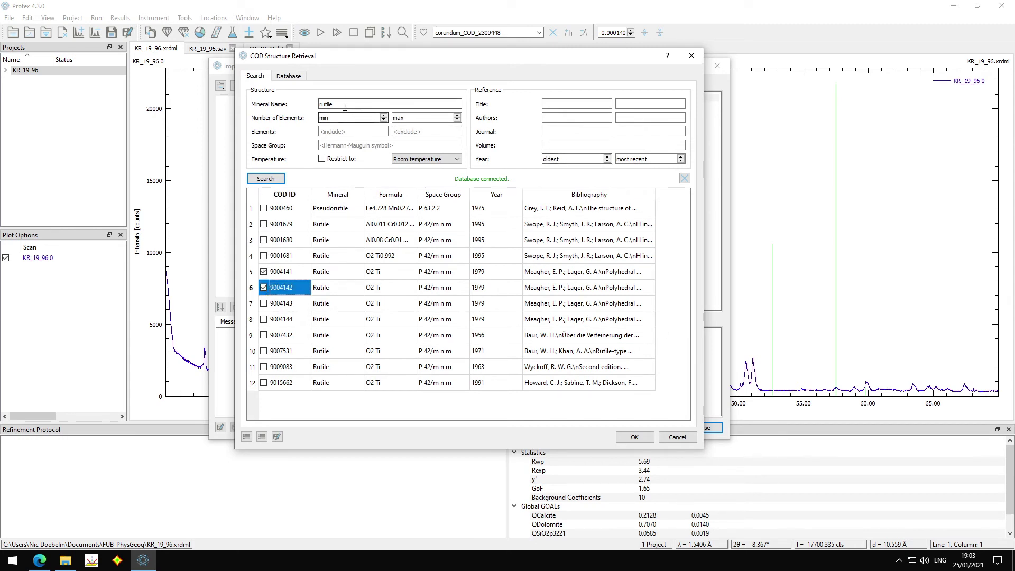
pyautogui.moveTo(344, 104); pyautogui.dragTo(298, 105)
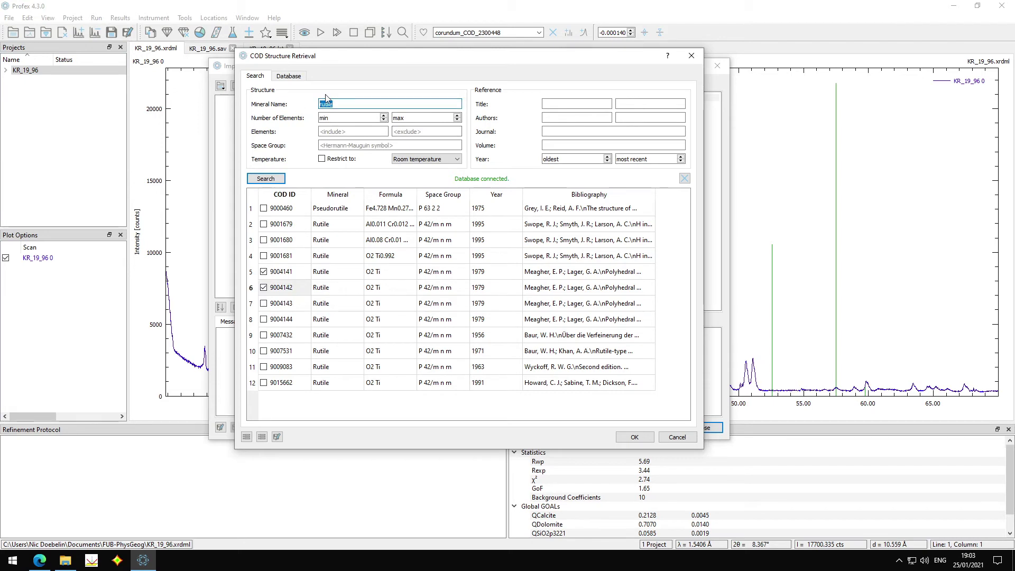
pyautogui.write('apatite')
pyautogui.press('Return')
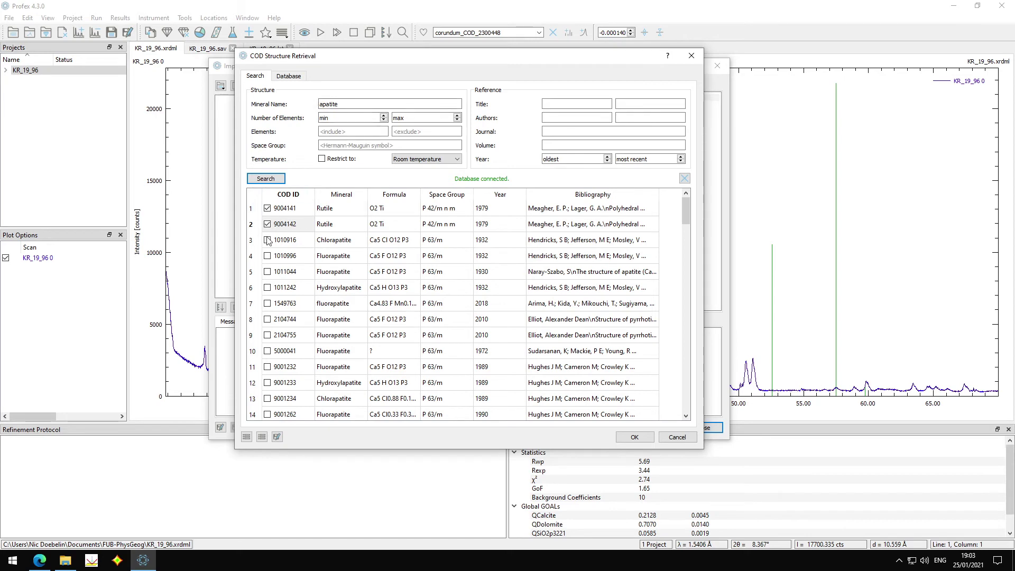
# - Review the apatite results: the Chlorapatite, Fluorapatite and Hydroxylapatite entries
pyautogui.click(347, 243)
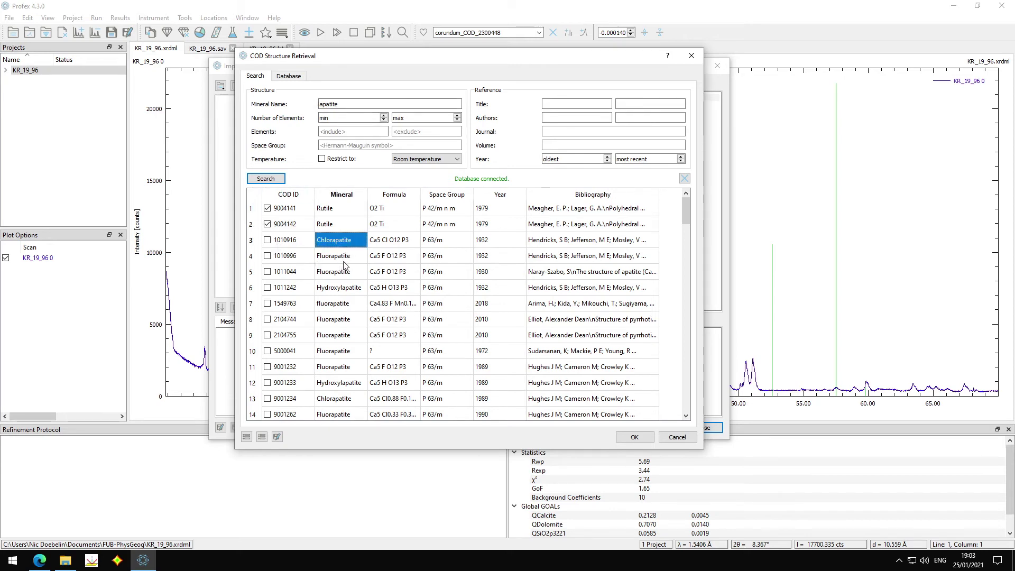
pyautogui.click(345, 258)
pyautogui.click(347, 272)
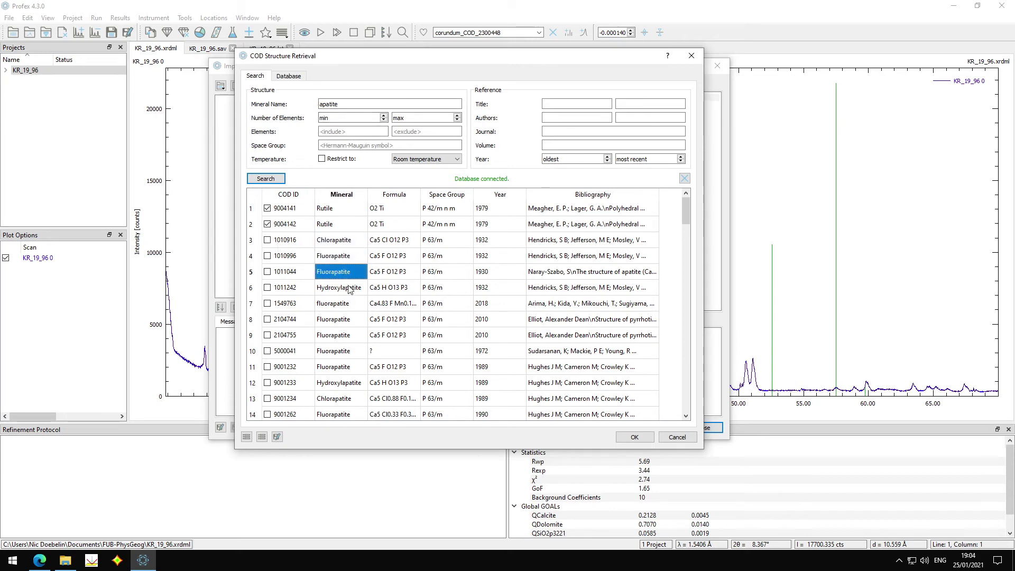
pyautogui.click(349, 288)
# - Search again requiring elements Ca P O H and excluding F Cl
pyautogui.click(330, 131)
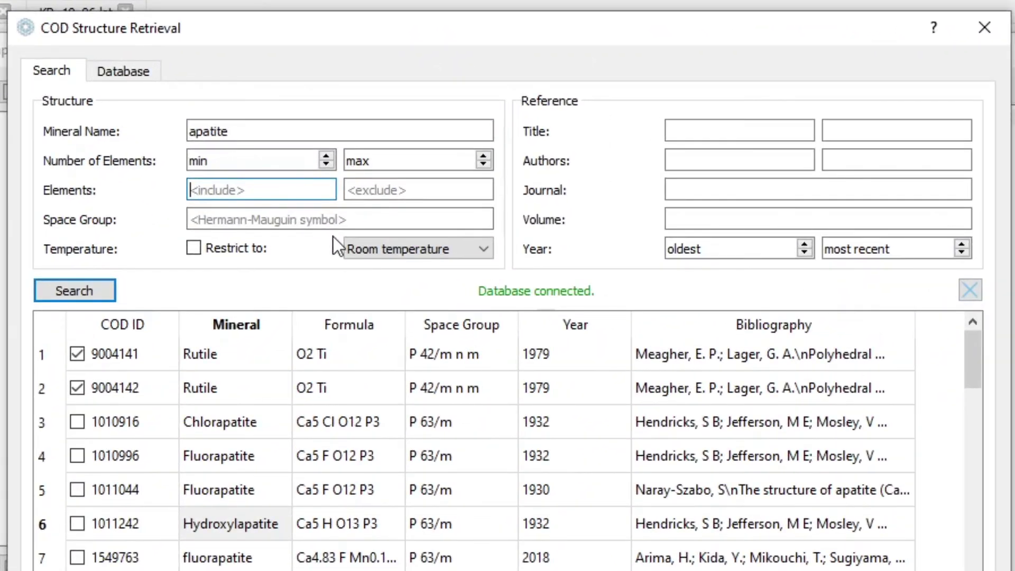
pyautogui.write('Ca P O H')
pyautogui.press('Tab')
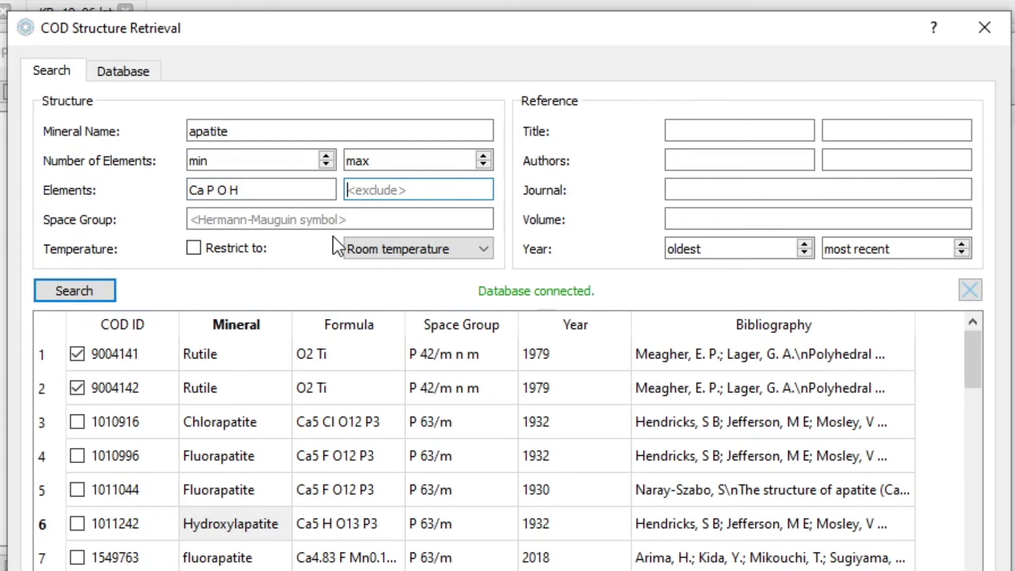
pyautogui.write('F Cl')
pyautogui.click(89, 285)
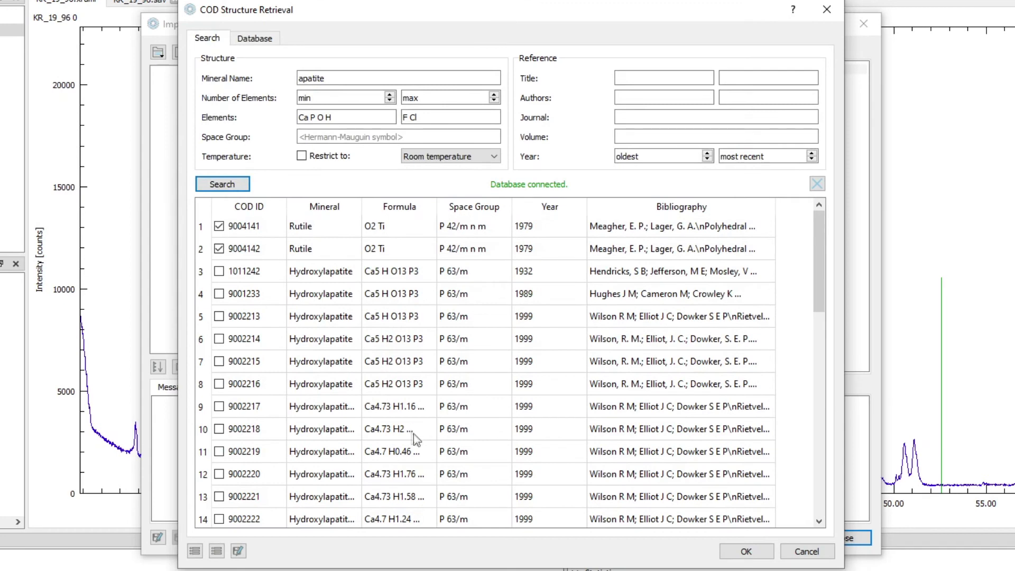
# - Tick hydroxylapatite entries 9001233 and 9002213 and import the four ticked structures
pyautogui.click(219, 294)
pyautogui.click(219, 317)
pyautogui.click(746, 551)
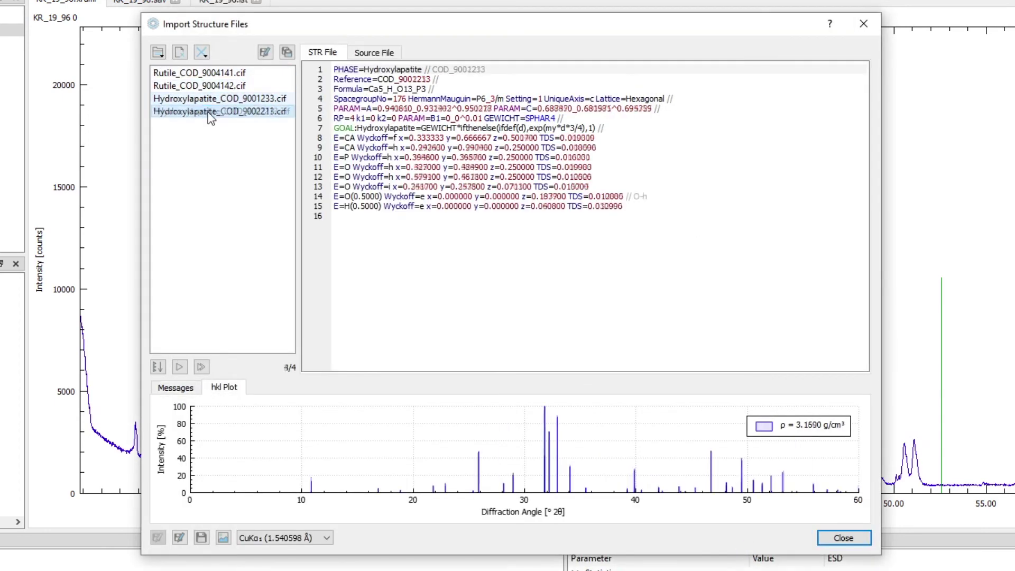
# - Save all four imported structures as .str files into the Profex Structures folder, then close the import window
pyautogui.click(286, 51)
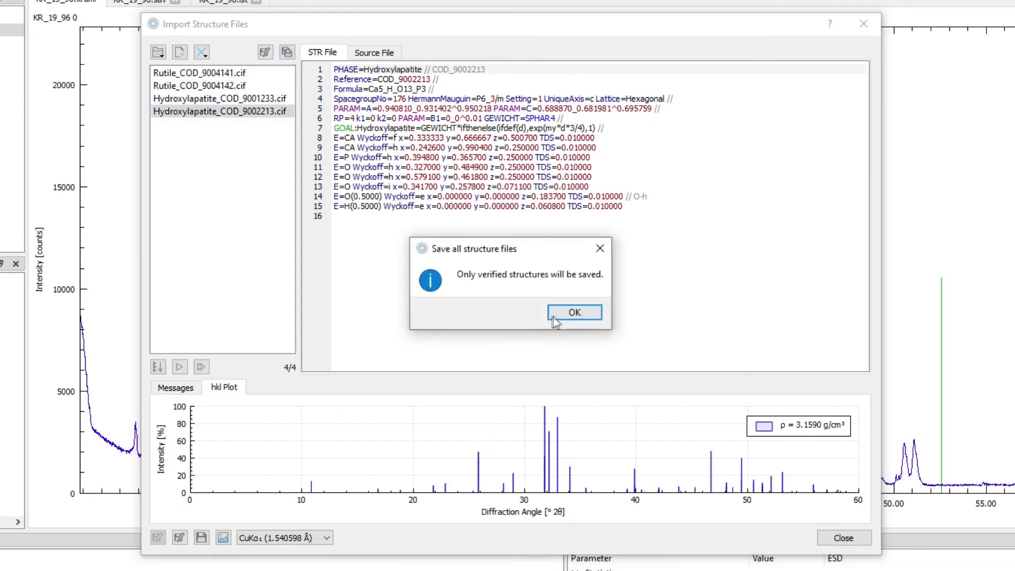
pyautogui.click(581, 310)
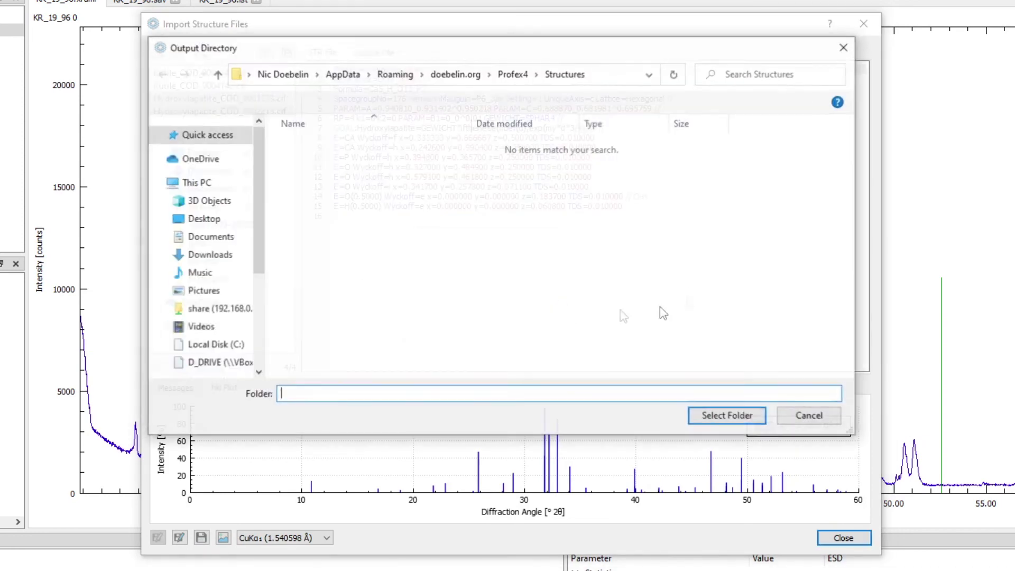
pyautogui.click(743, 417)
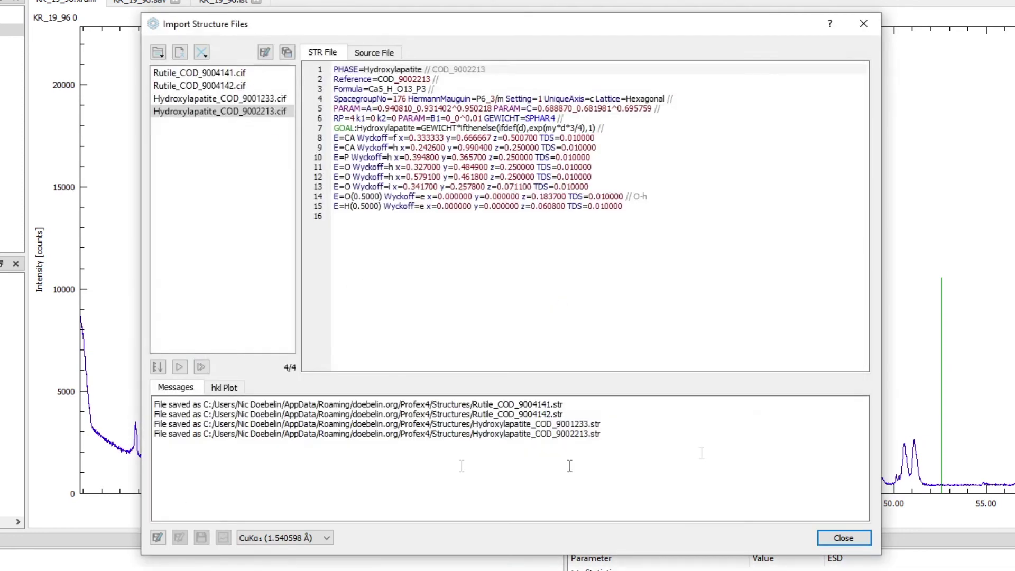
pyautogui.click(854, 538)
pyautogui.click(678, 418)
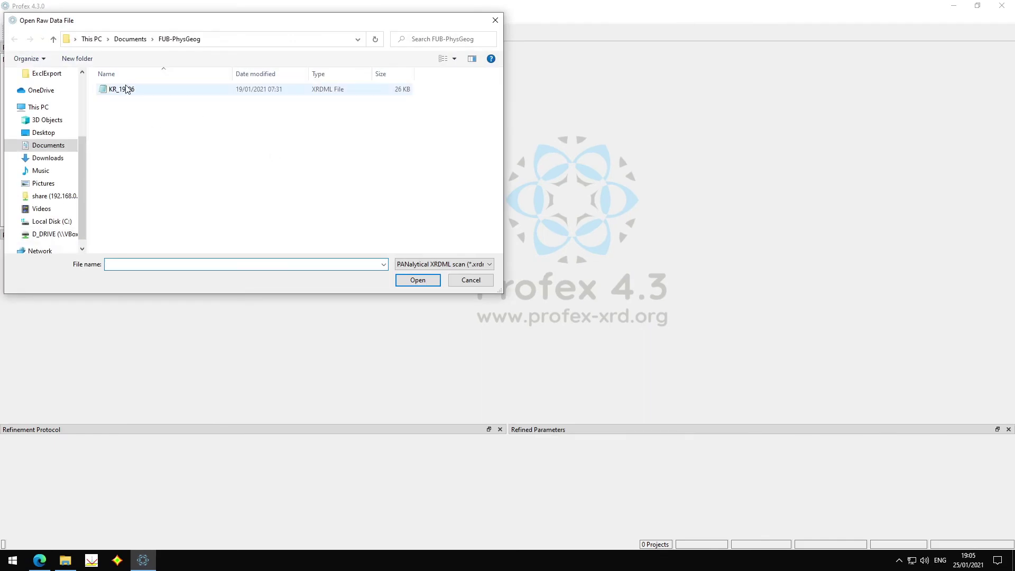
# - Open the KR_19_96 scan and overlay the Rutile_COD_9004141 and 9004142 references
pyautogui.doubleClick(127, 90)
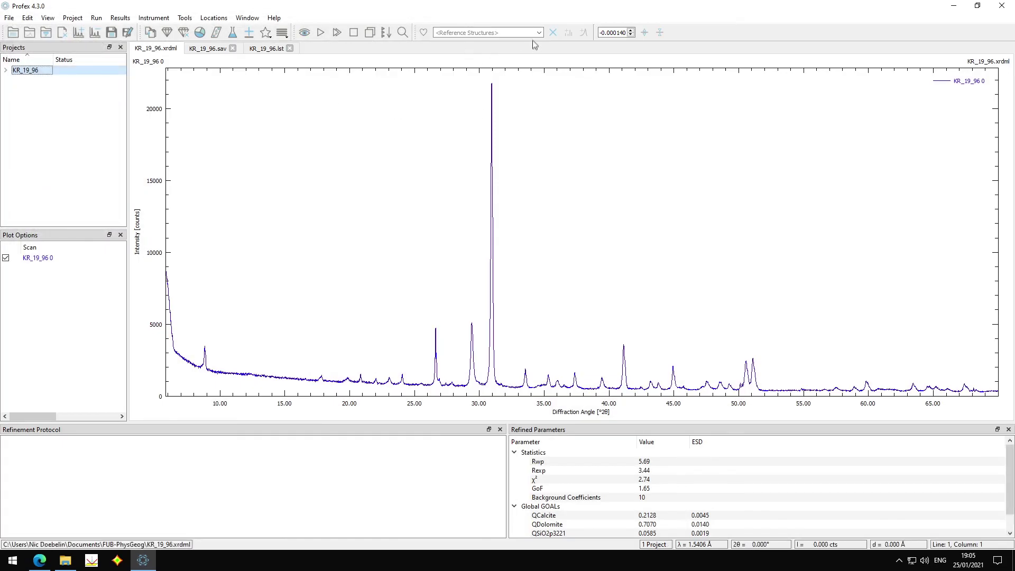
pyautogui.click(540, 34)
pyautogui.click(510, 30)
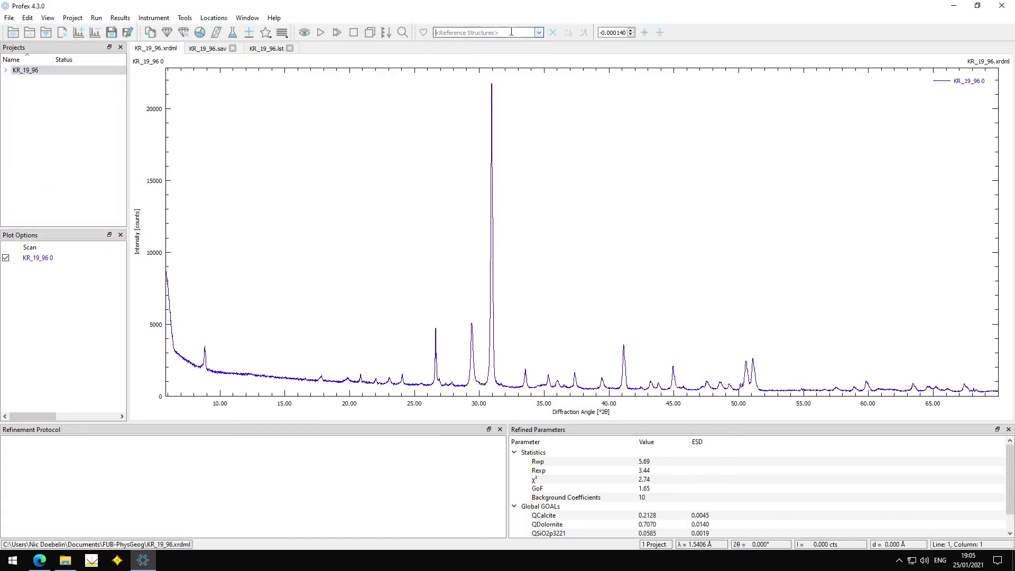
pyautogui.write('rutile')
pyautogui.press('Return')
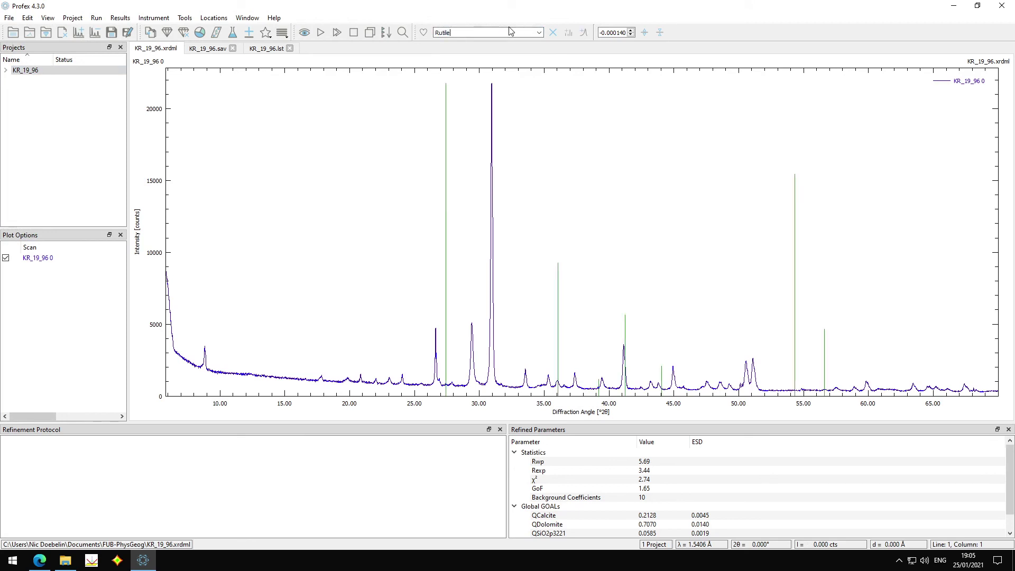
pyautogui.press('Down')
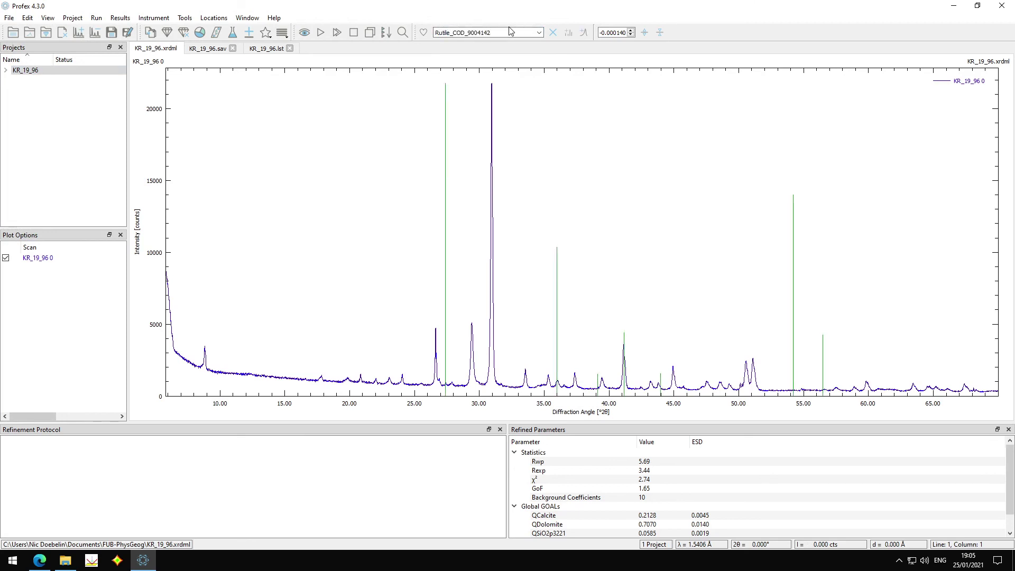
# - Switch the reference overlay to Apatite-F, then to ARSENIC
pyautogui.doubleClick(510, 31)
pyautogui.write('apat')
pyautogui.press('Return')
pyautogui.press('Down')
pyautogui.press('Down')
pyautogui.press('Down')
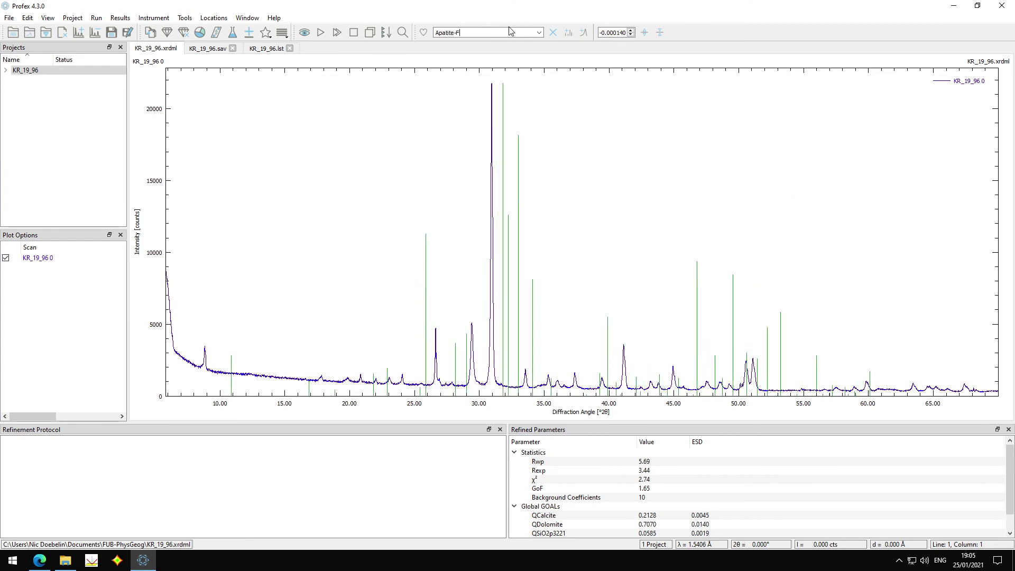
pyautogui.press('Down')
pyautogui.press('Down')
pyautogui.press('Down')
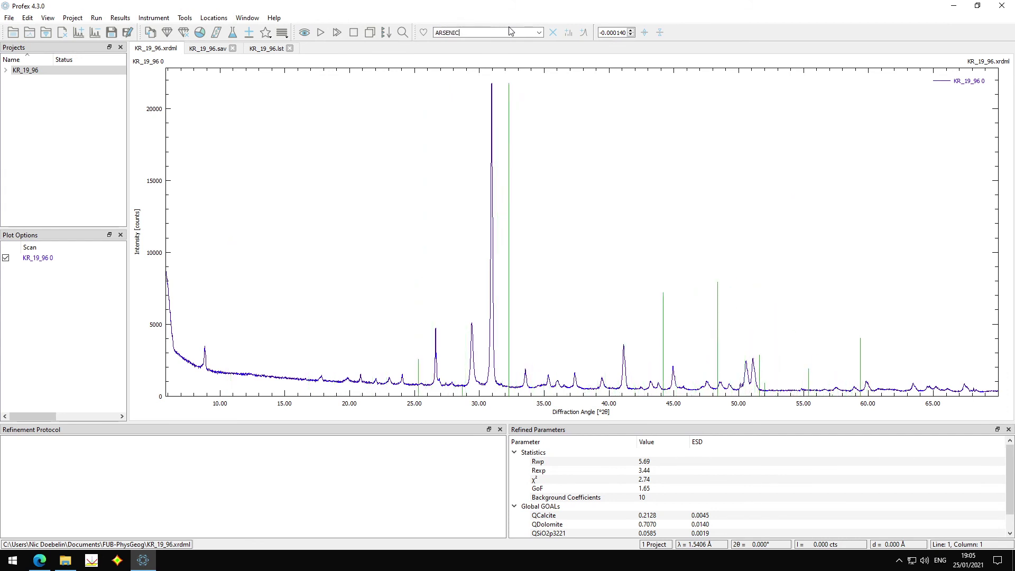
pyautogui.click(538, 32)
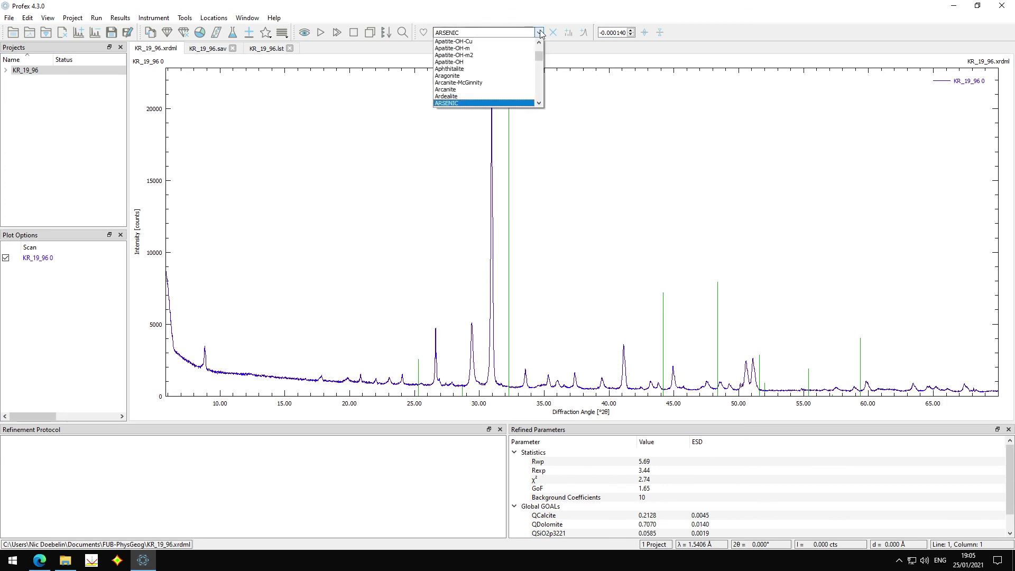
pyautogui.click(539, 32)
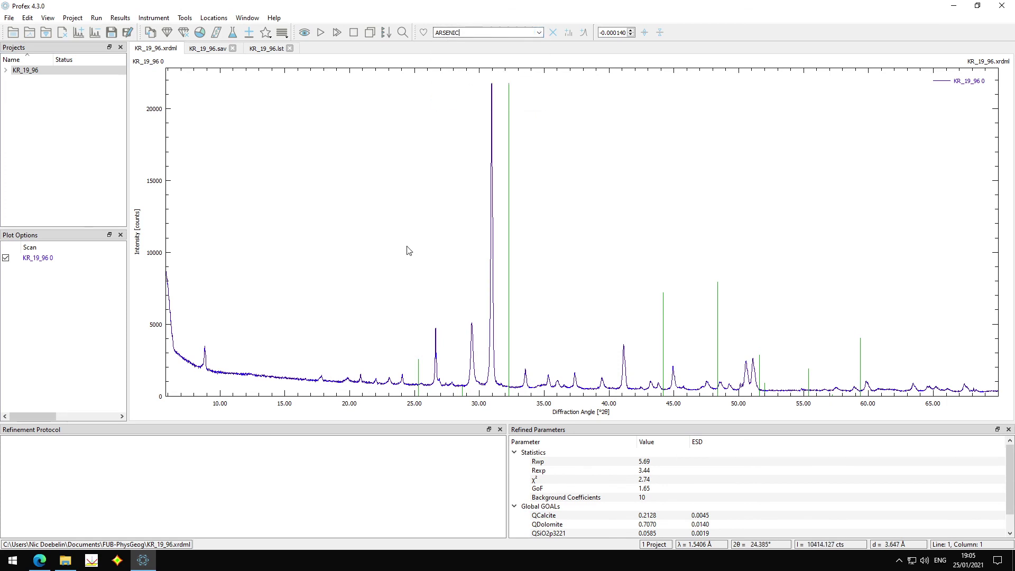